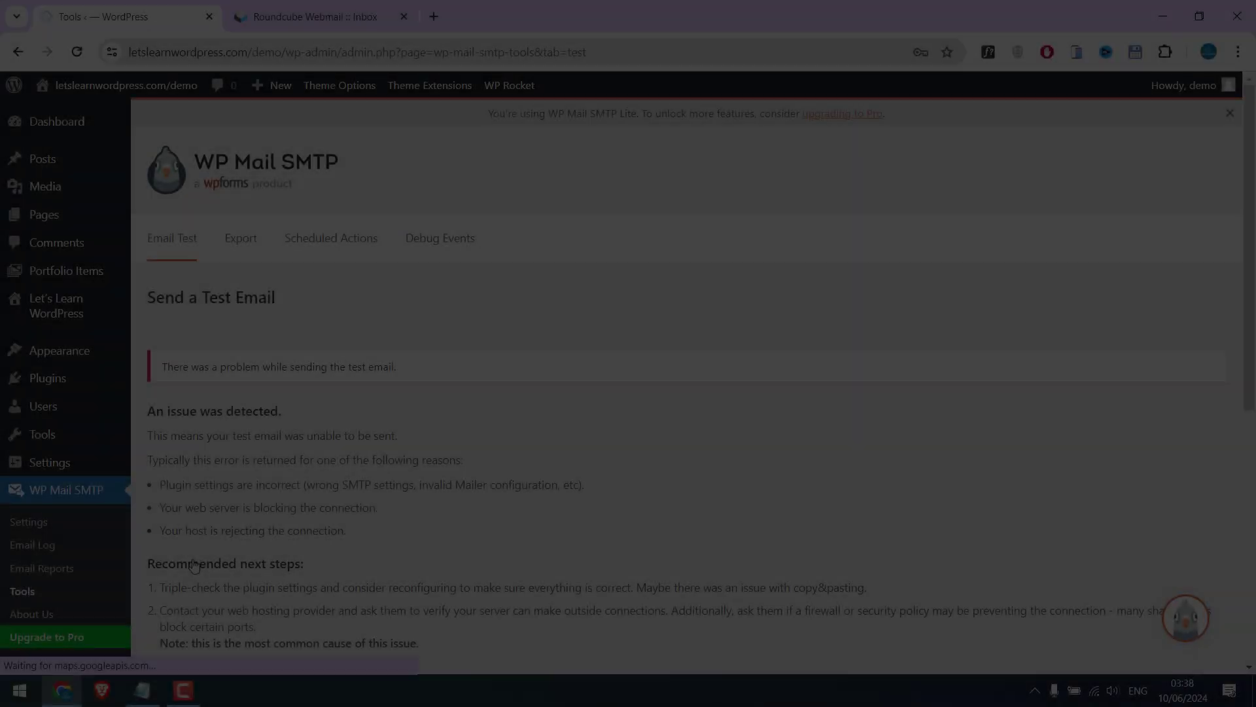
Review the failed test email notice and its full error log, then go back to the Dashboard
drag(159, 367, 406, 367)
click(410, 393)
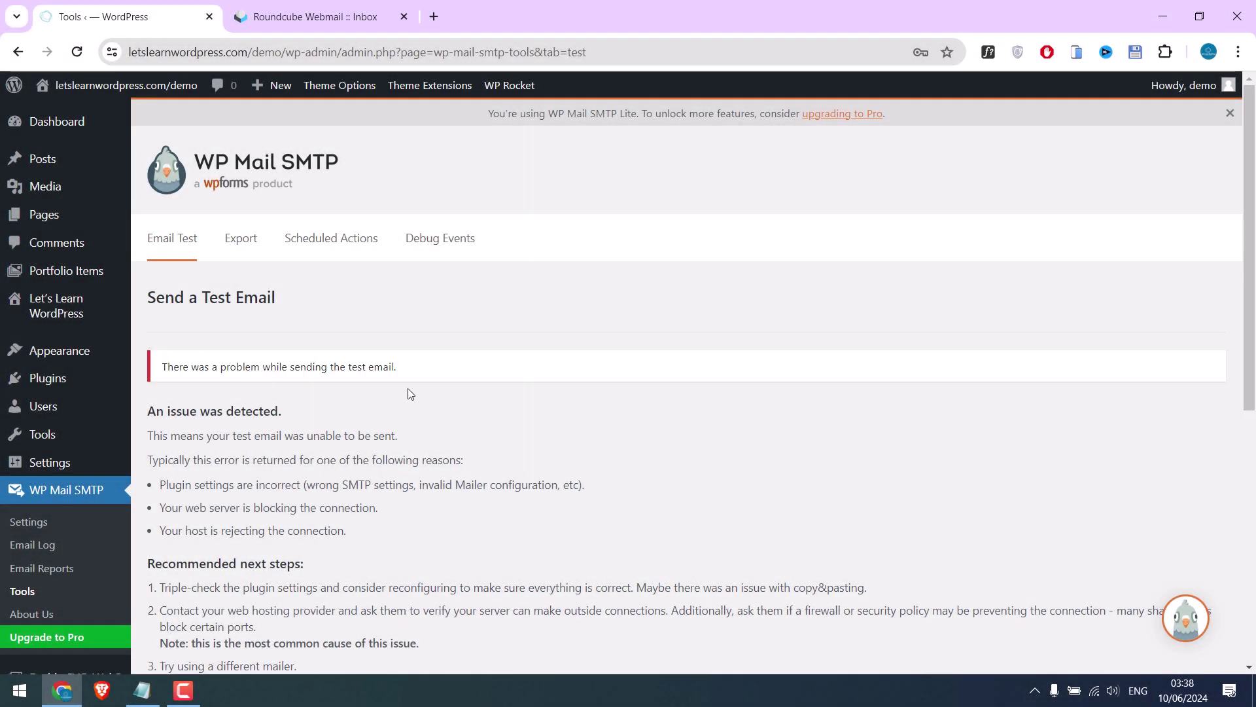
scroll(262, 343, down, 7)
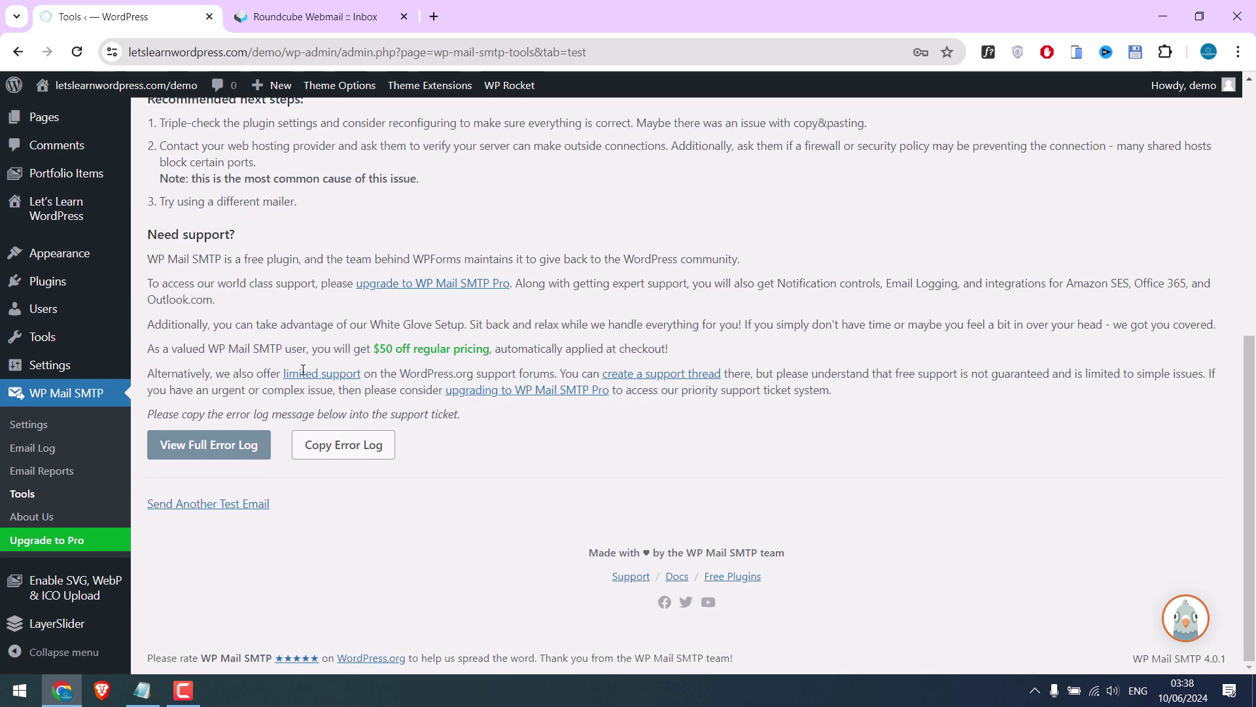
click(204, 452)
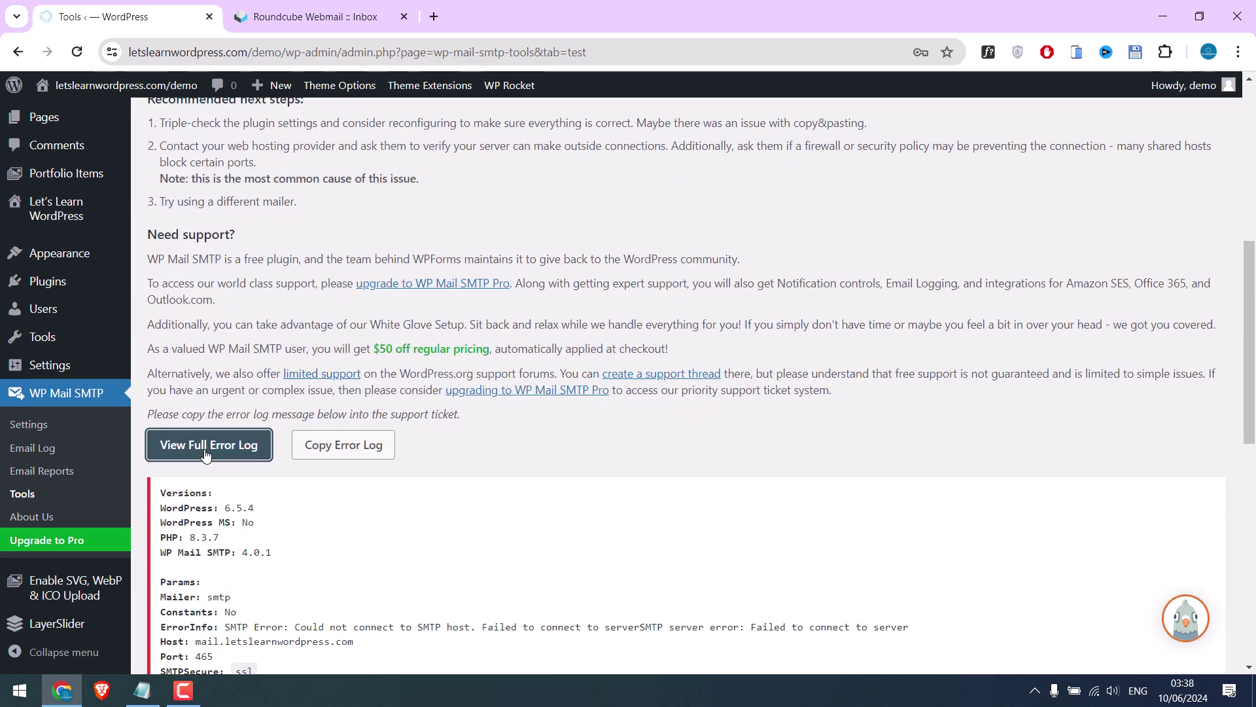
scroll(463, 412, down, 3)
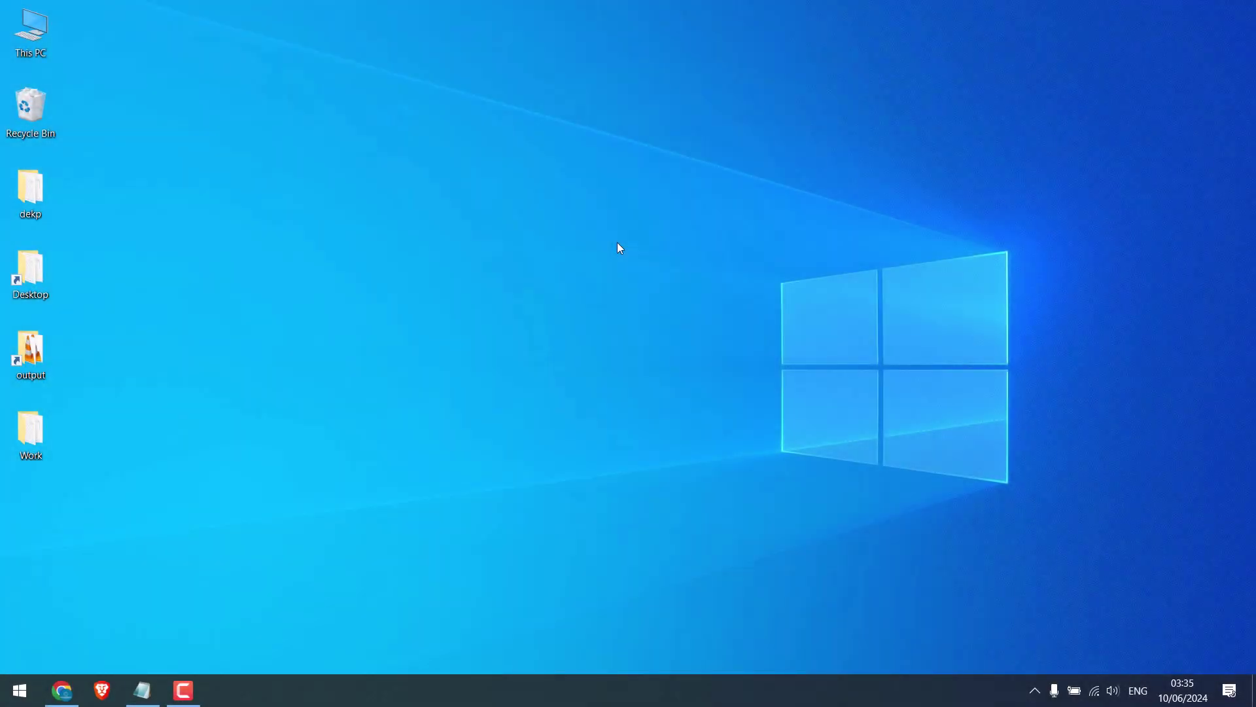
click(47, 691)
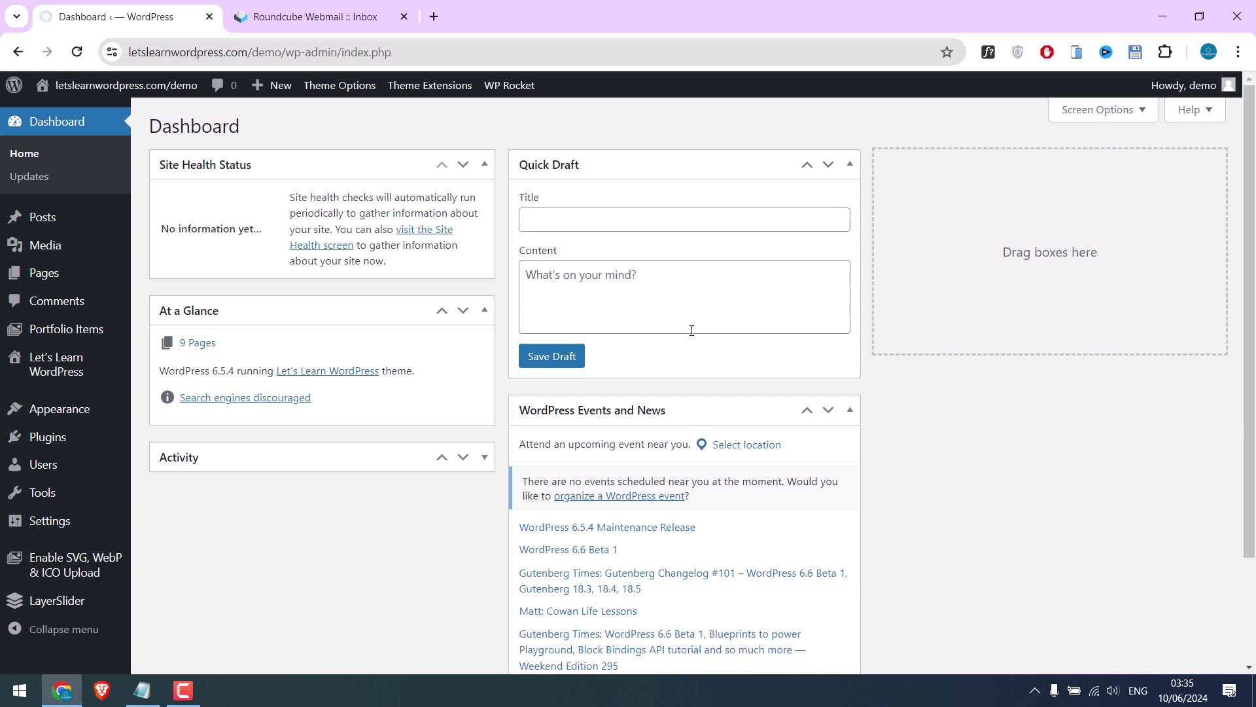
Search plugins for 'SM', install and activate WP Mail SMTP, then clear the WP Rocket cache
mouse_move(127, 453)
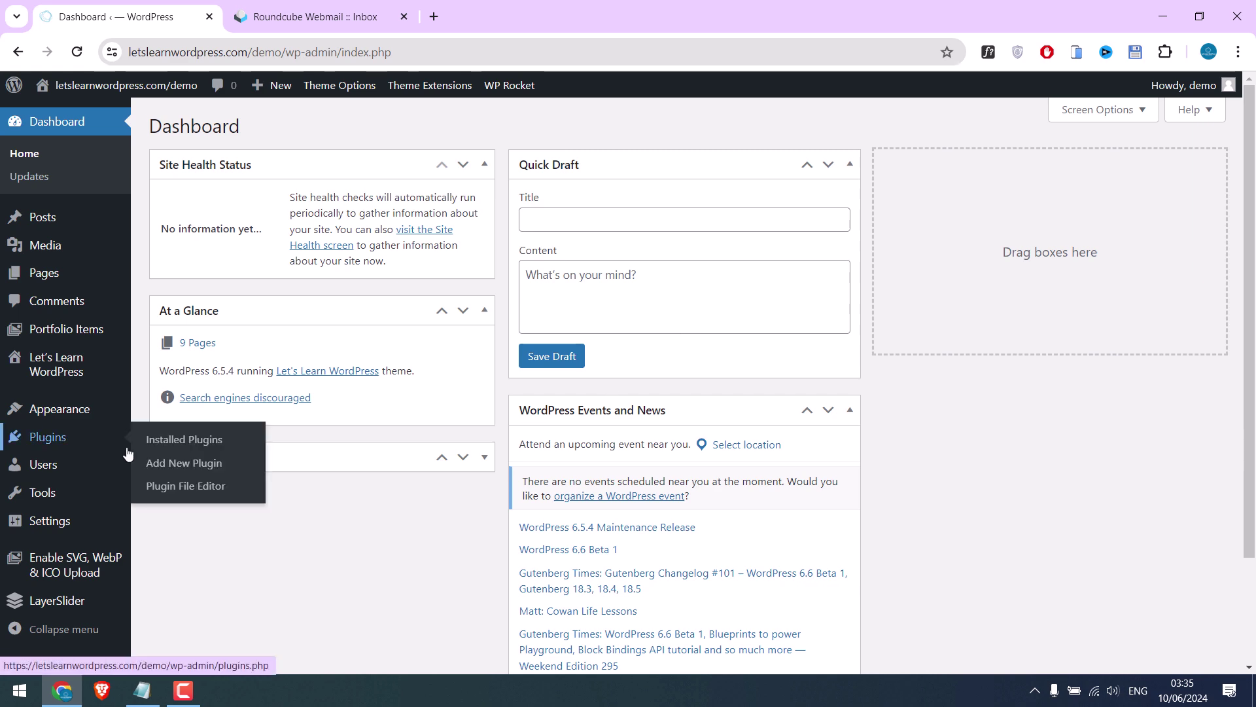
click(199, 472)
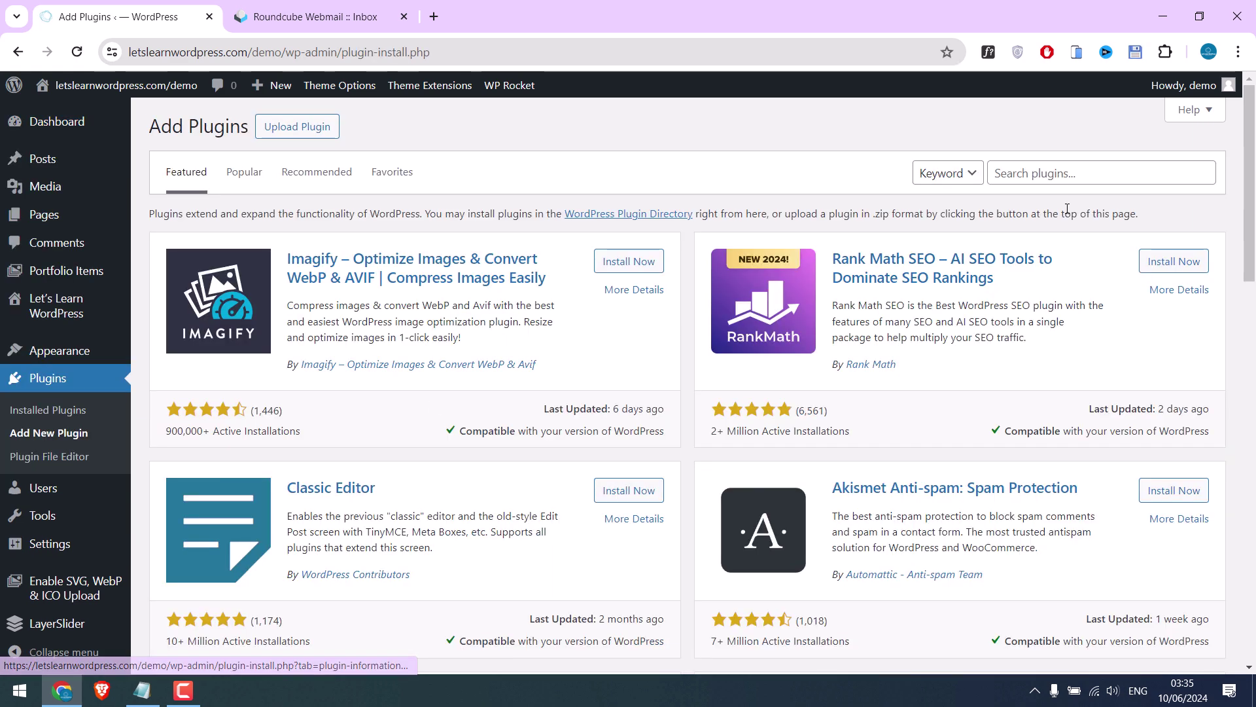
click(1073, 173)
text(SMTP)
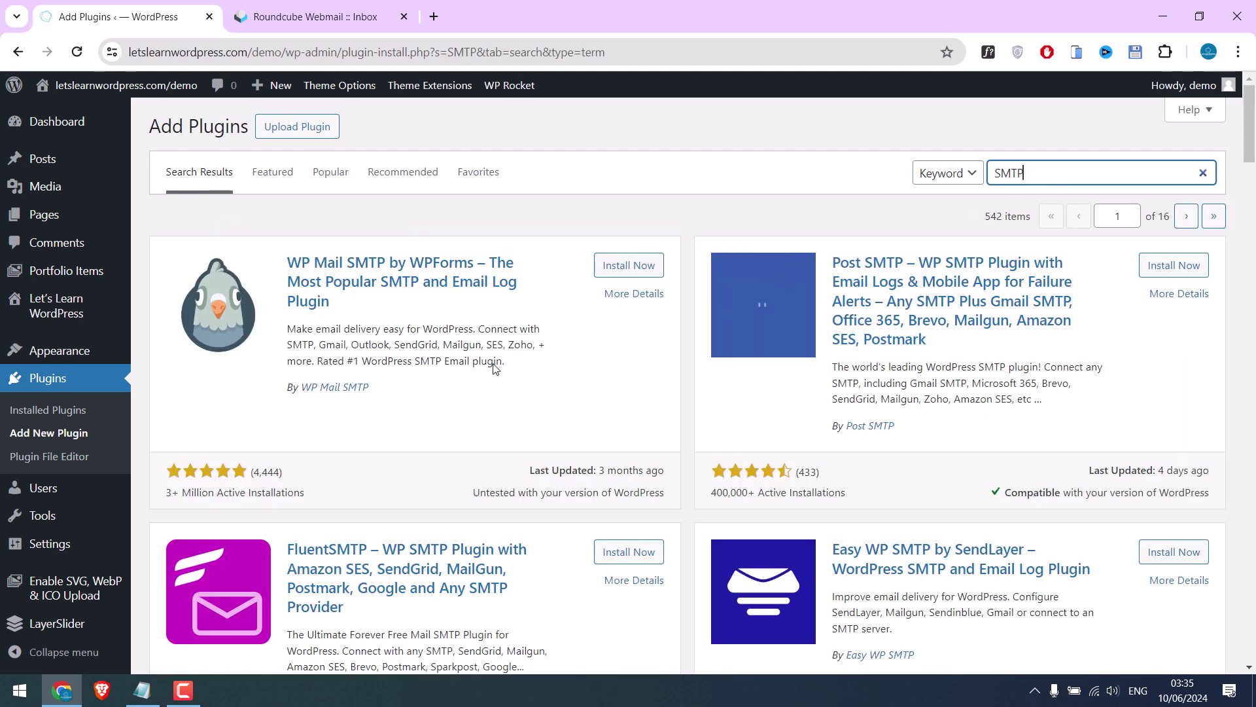
click(621, 273)
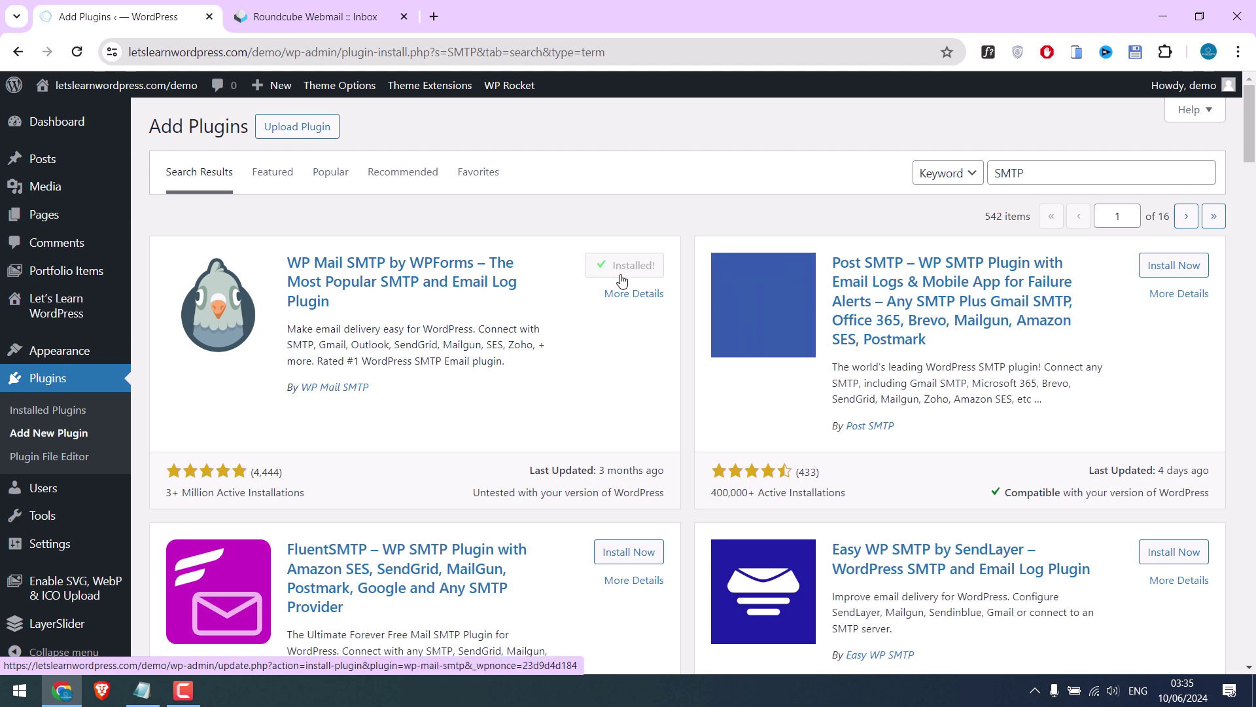
click(641, 272)
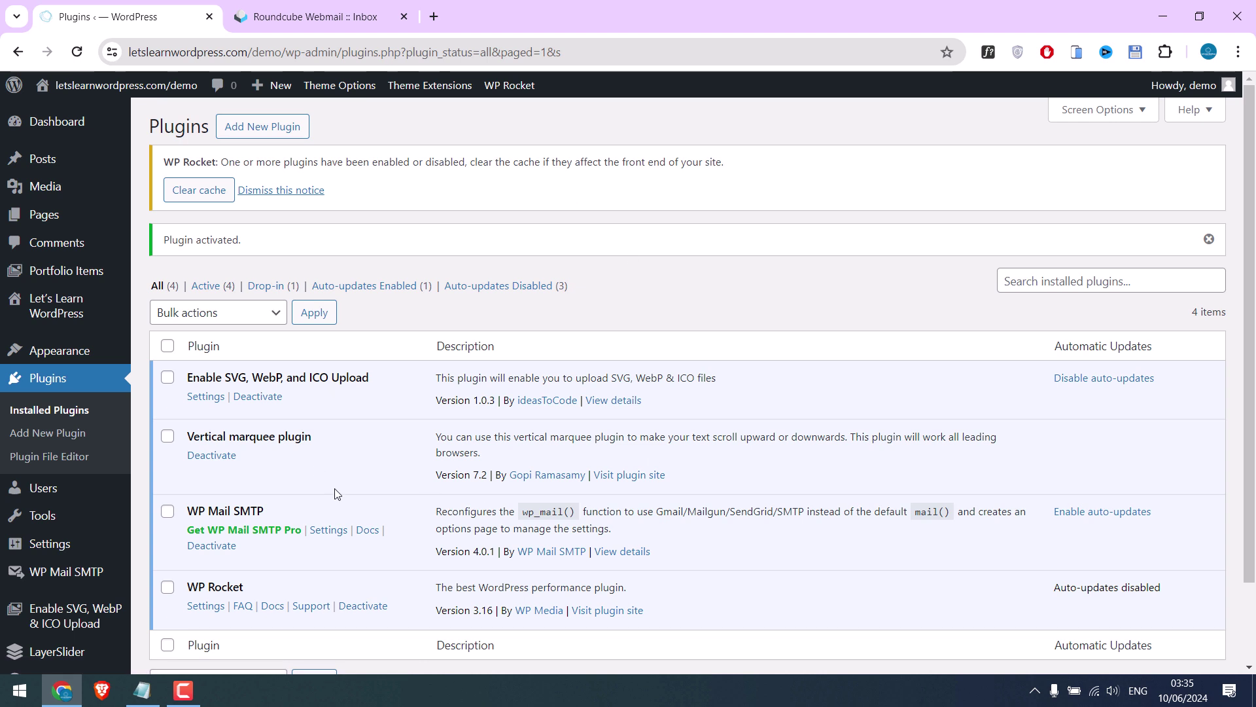
click(211, 197)
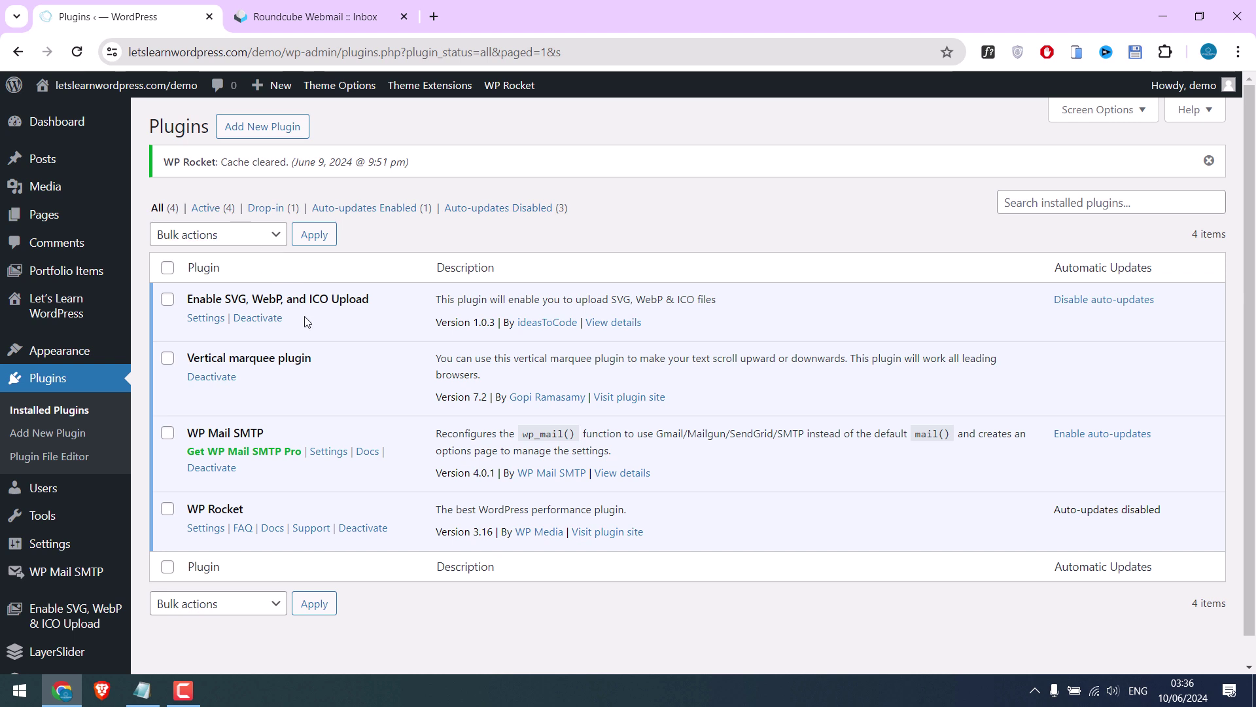
On the WP Mail SMTP settings page, pick the Other SMTP mailer card
scroll(115, 465, down, 1)
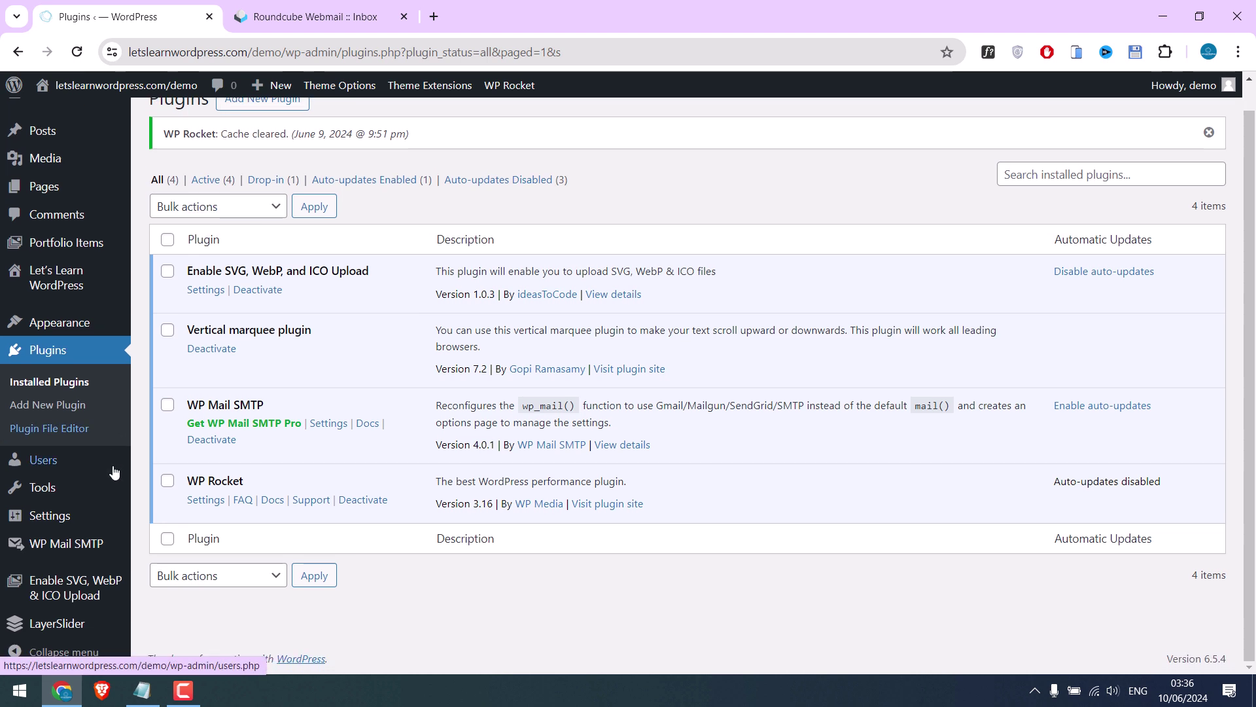
click(62, 546)
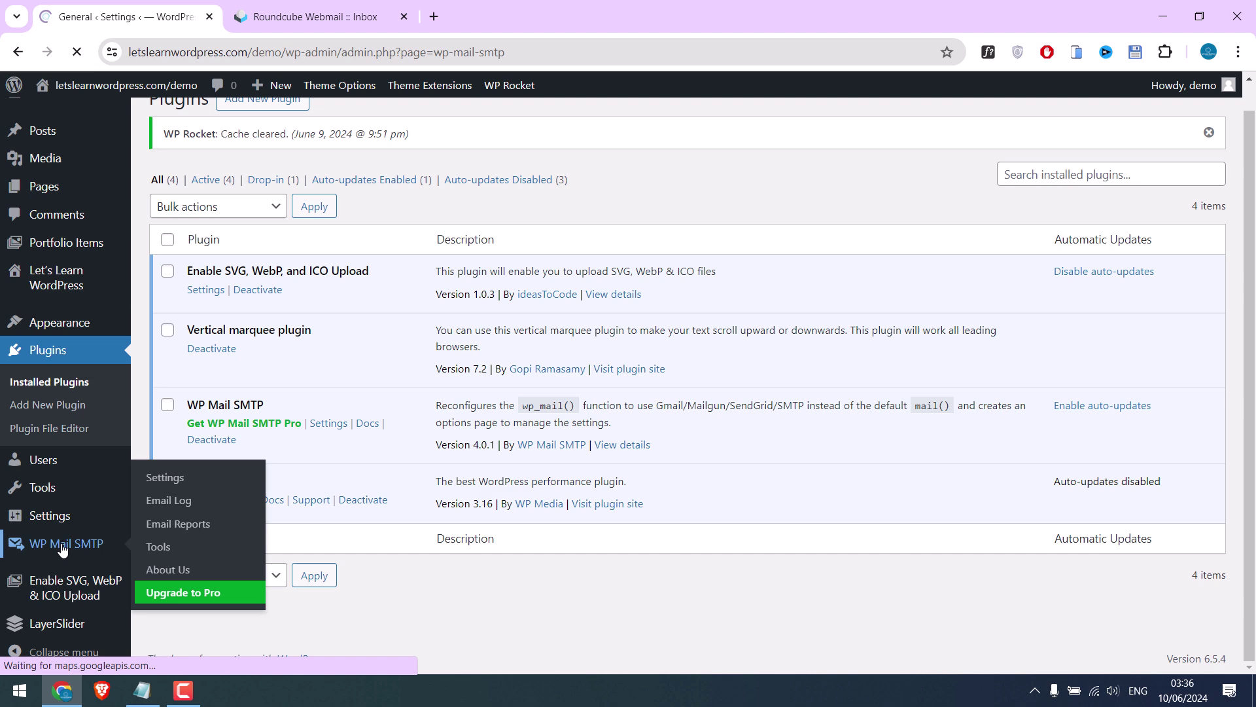
scroll(391, 421, down, 1)
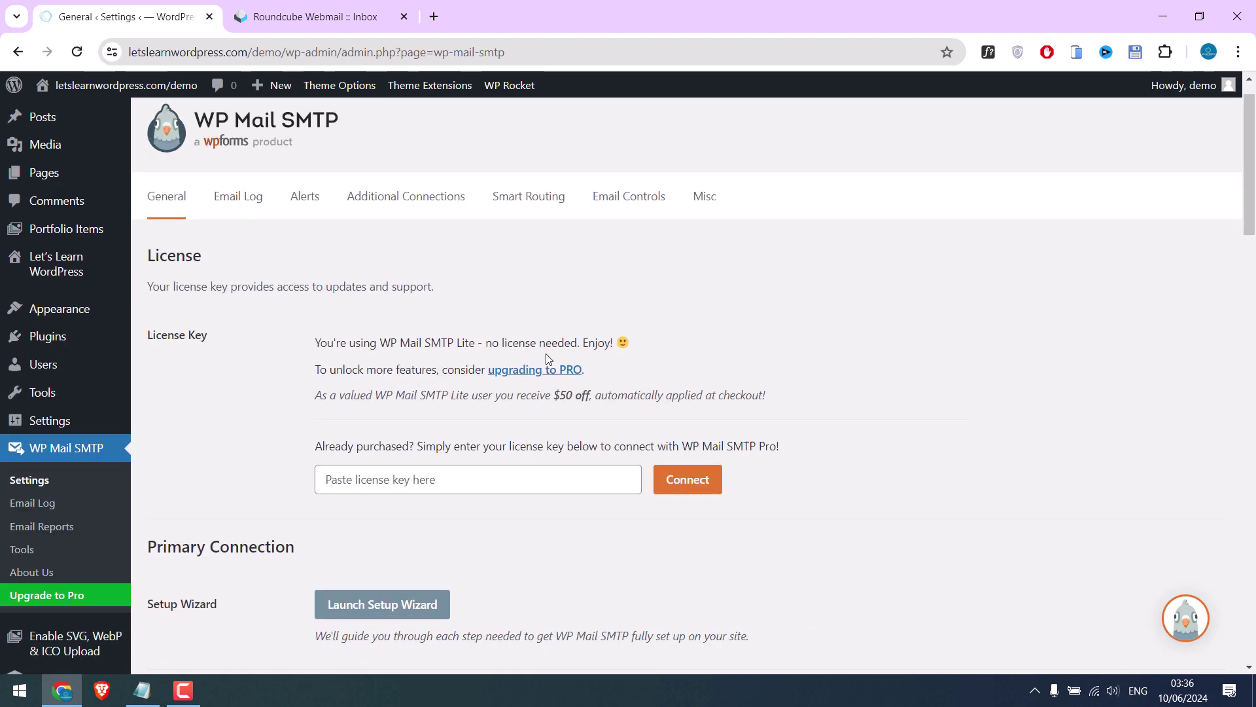
scroll(288, 356, down, 9)
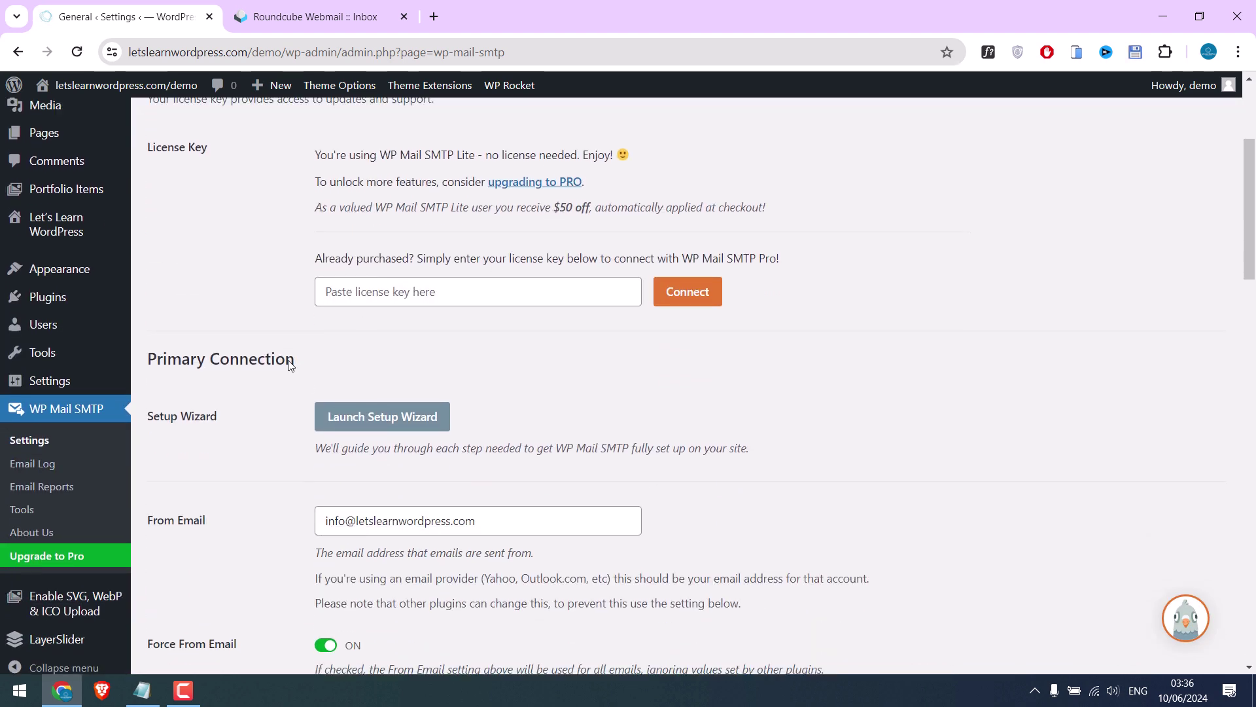
scroll(288, 356, down, 2)
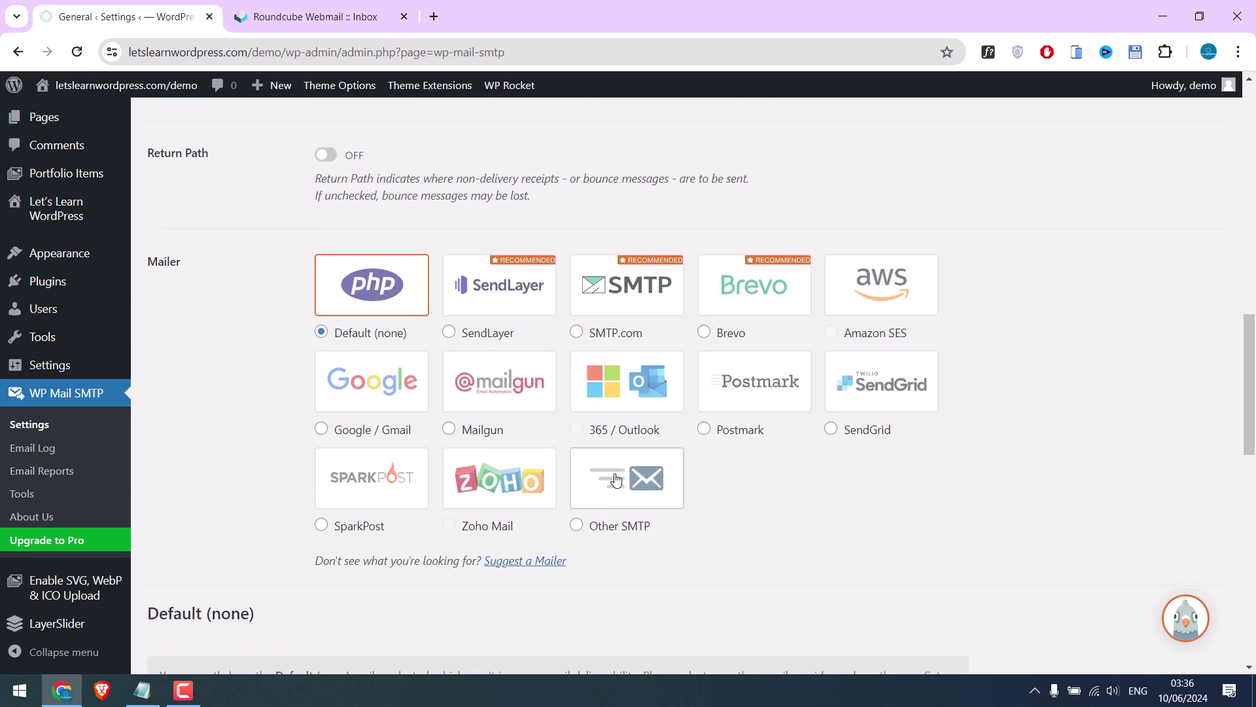
click(616, 480)
scroll(364, 411, down, 8)
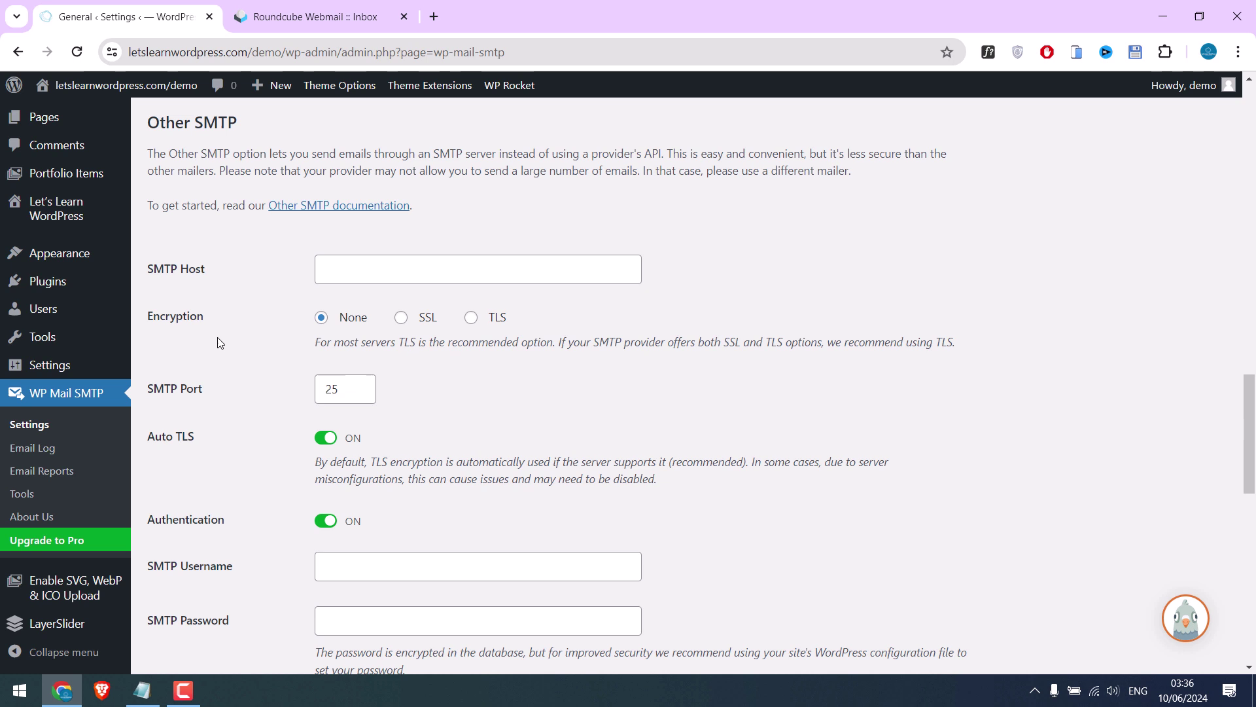
Copy the incoming server name mail.letslearnwordpress.com from the cPanel configuration email in Roundcube
click(301, 17)
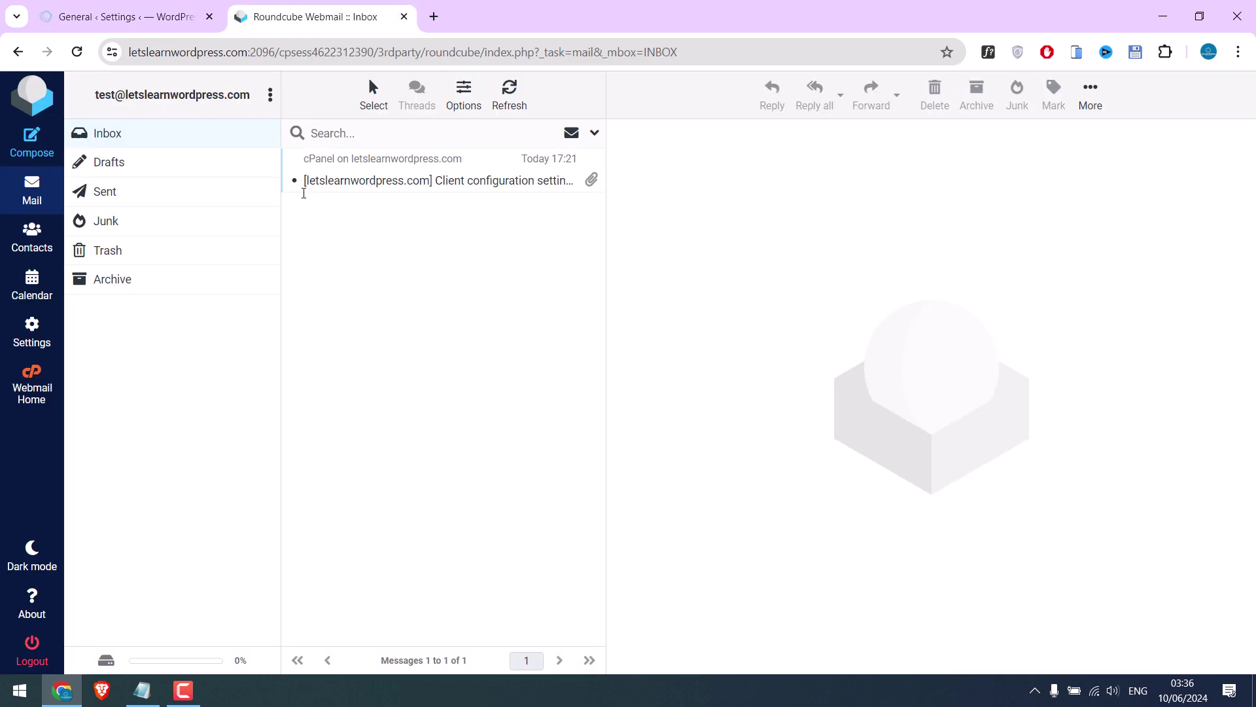
click(393, 179)
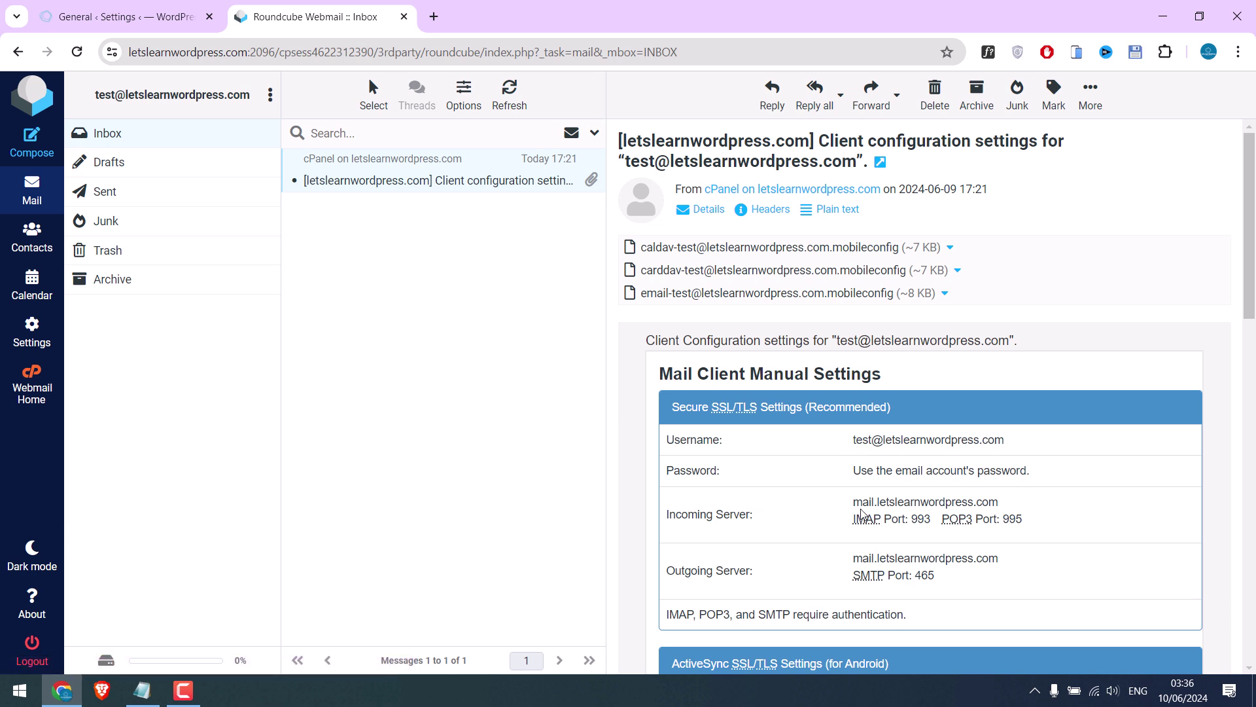
drag(855, 506, 998, 504)
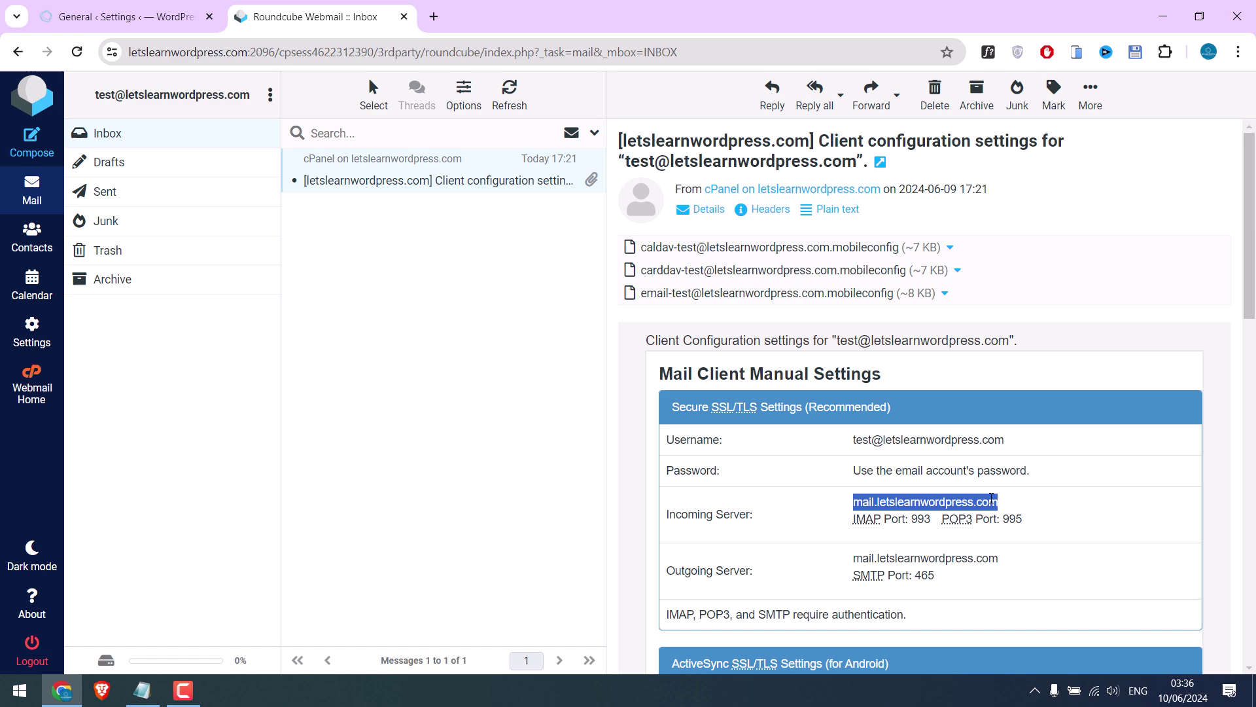
right_click(996, 502)
click(788, 223)
Set SMTP Host to mail.letslearnwordpress.com and encryption to SSL on port 465
click(131, 16)
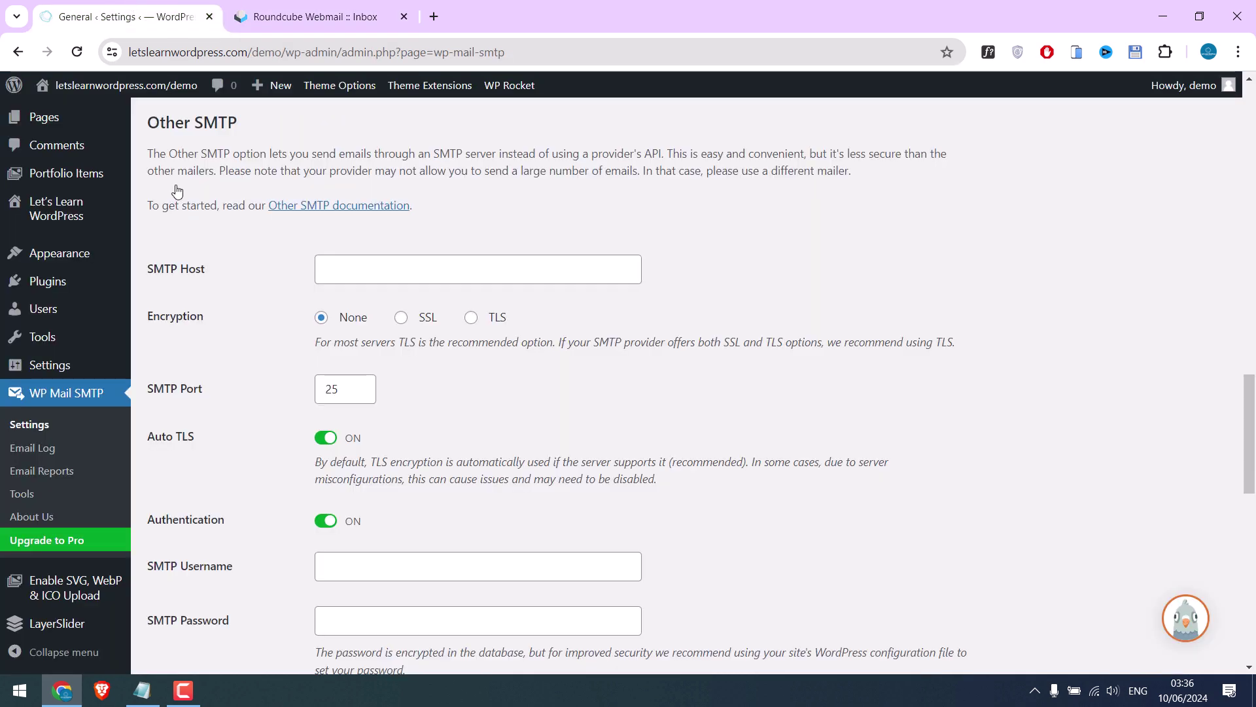
click(364, 276)
key(ctrl+v)
click(319, 15)
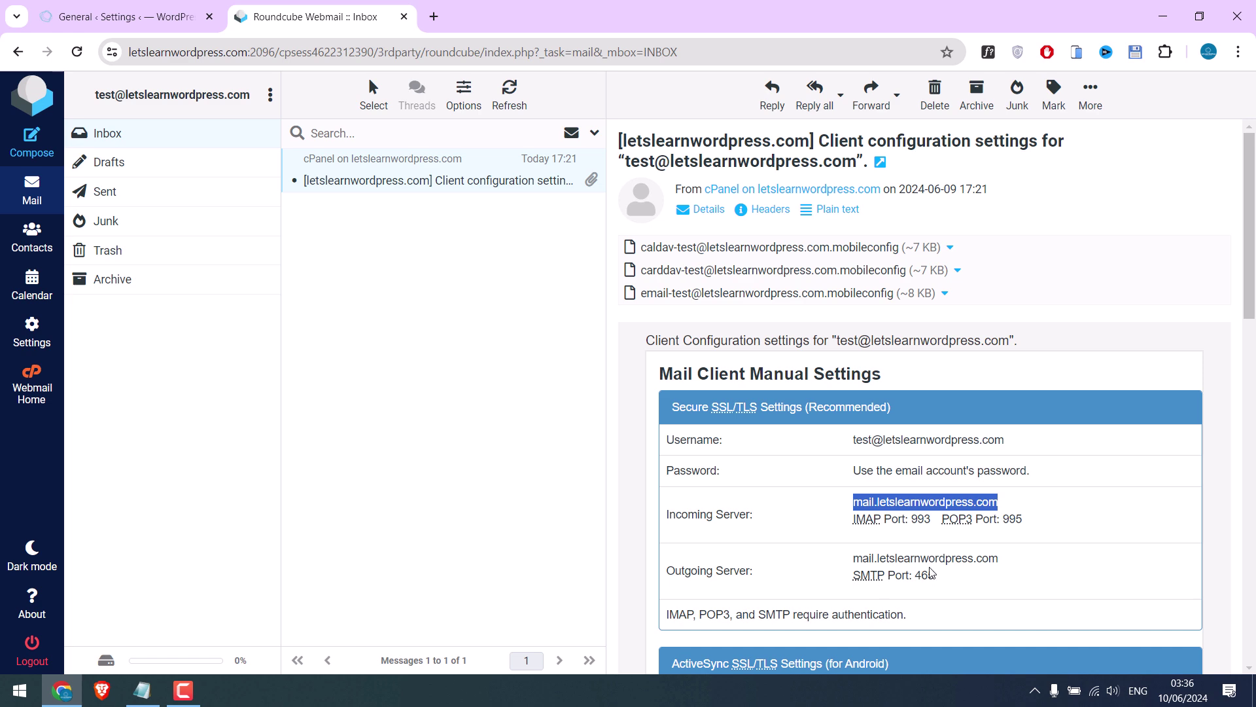
click(124, 17)
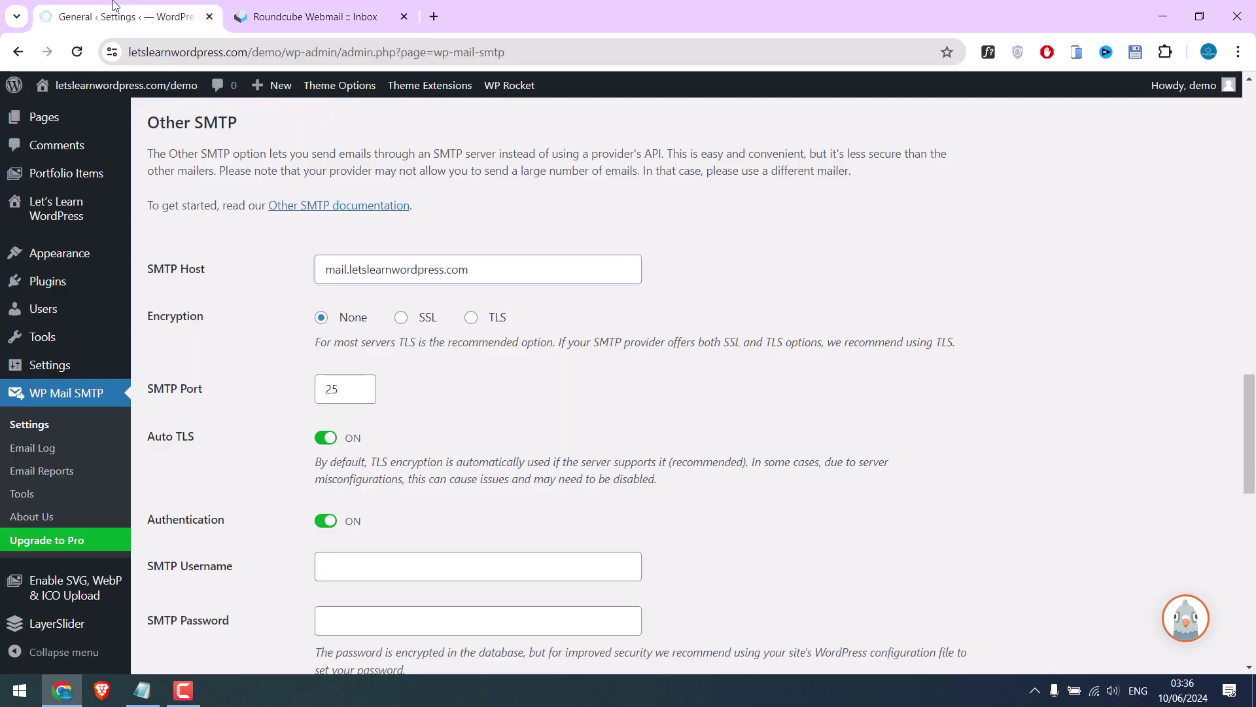
click(402, 319)
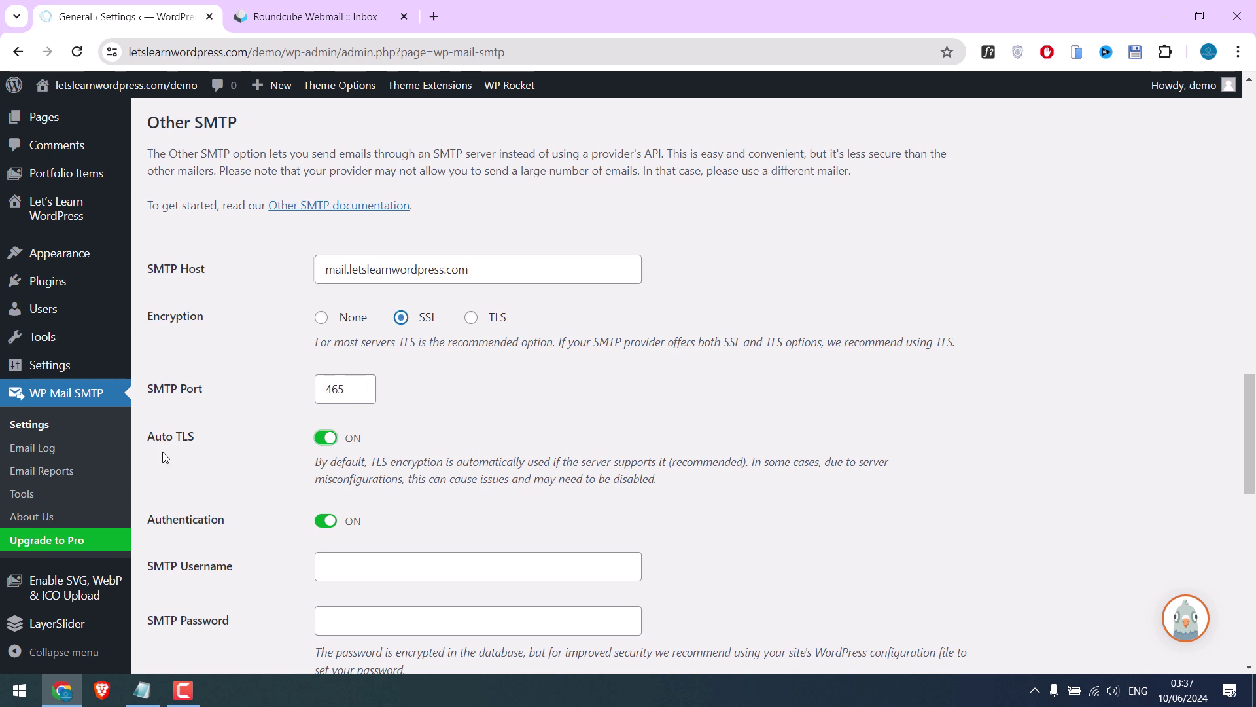
scroll(233, 449, down, 2)
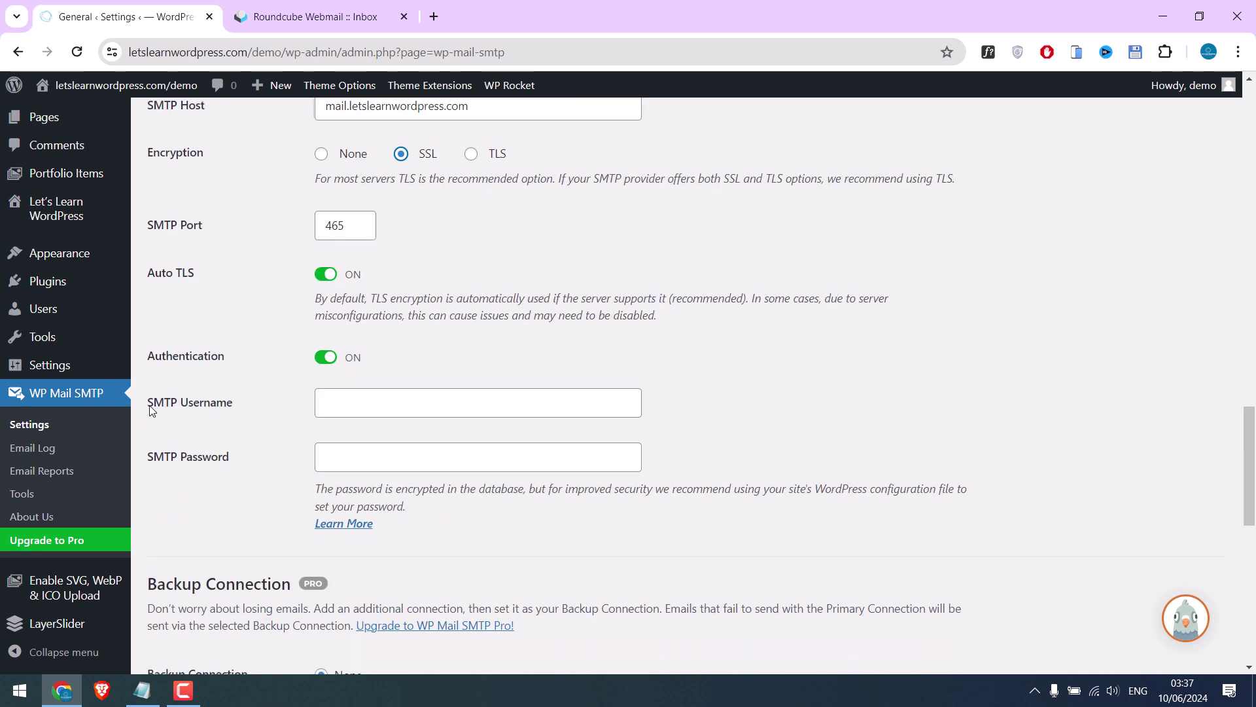
Copy the mailbox account name into SMTP Username and enter the mailbox password
click(327, 403)
click(379, 9)
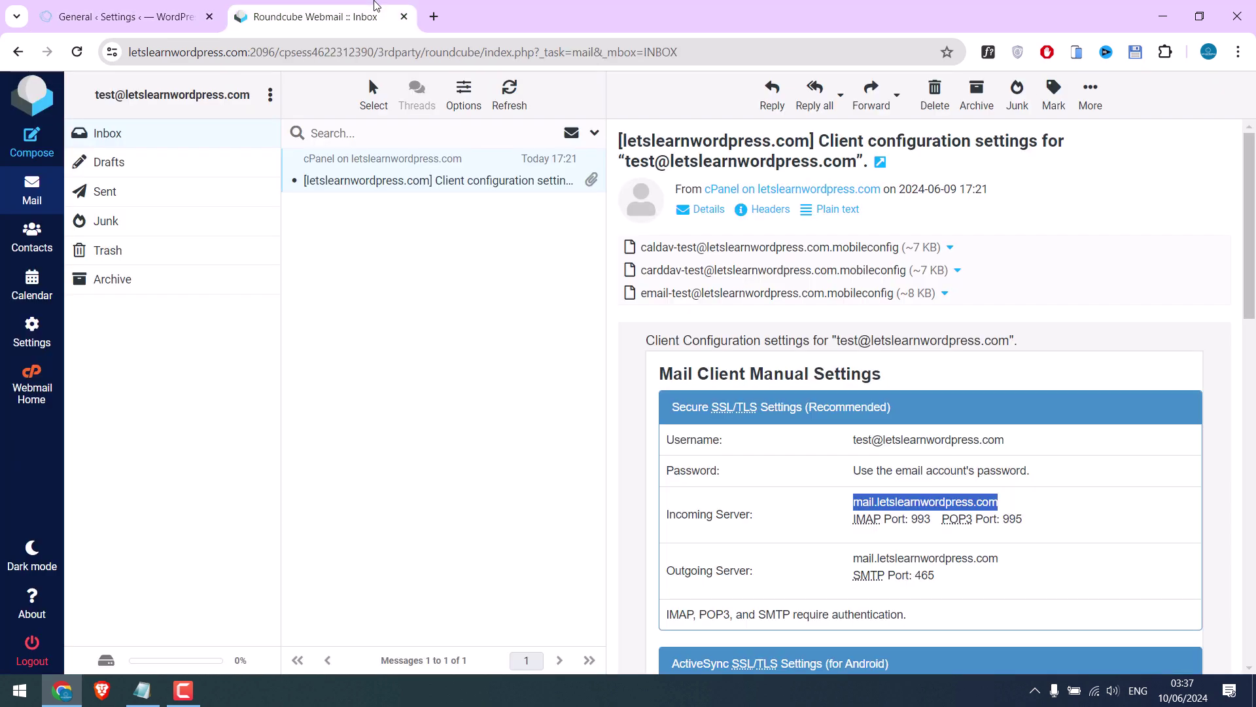
drag(95, 99, 252, 96)
key(ctrl+c)
click(124, 16)
key(ctrl+v)
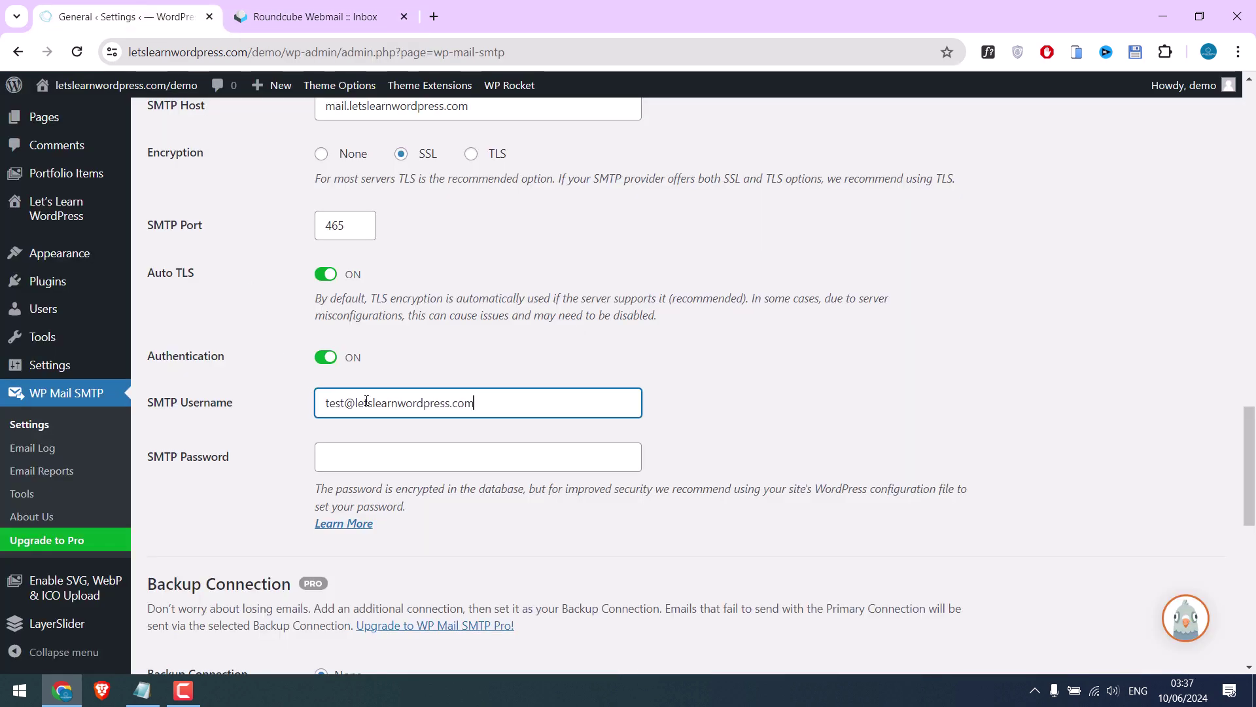
click(343, 458)
key(ctrl+v)
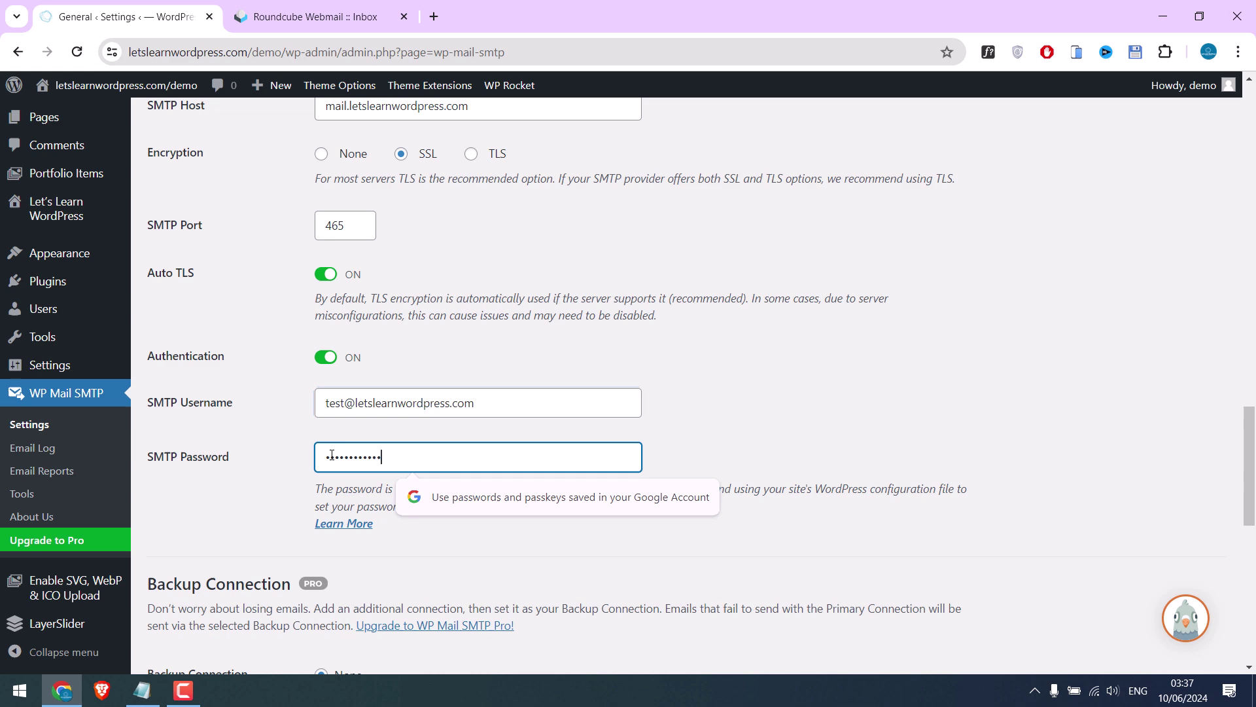
Save the Other SMTP settings and check the From Email address and its domain
scroll(388, 411, down, 5)
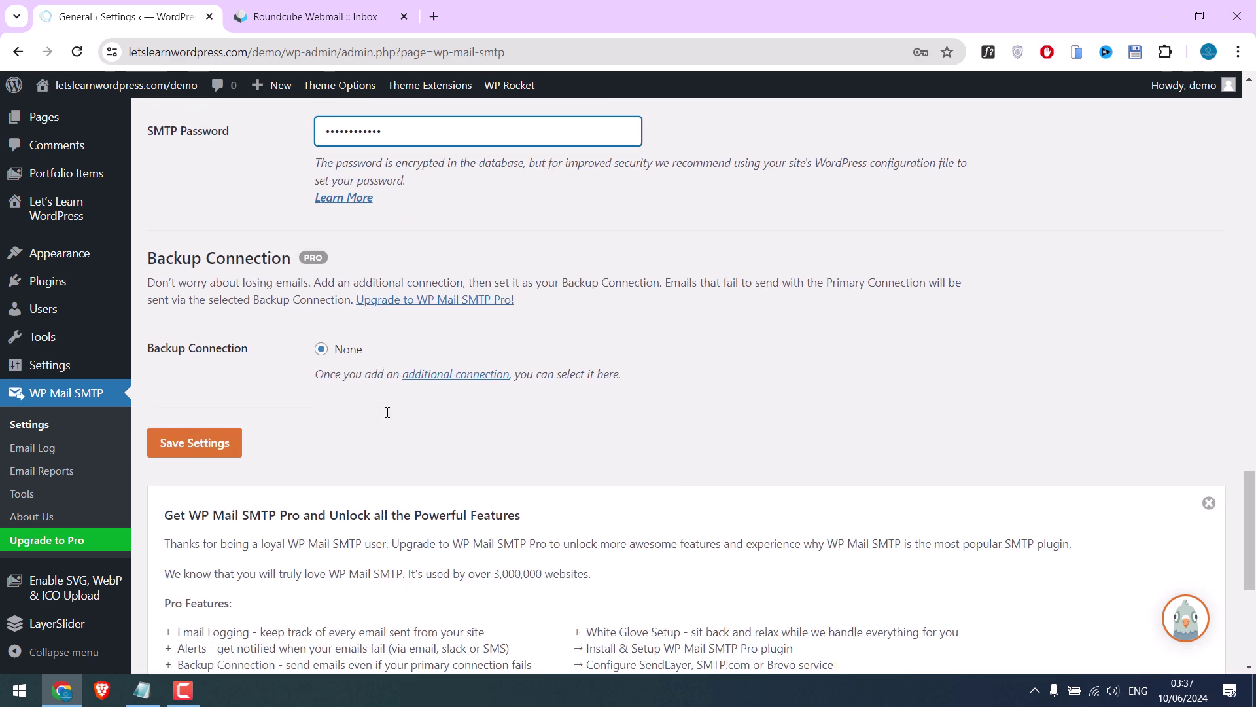
click(213, 449)
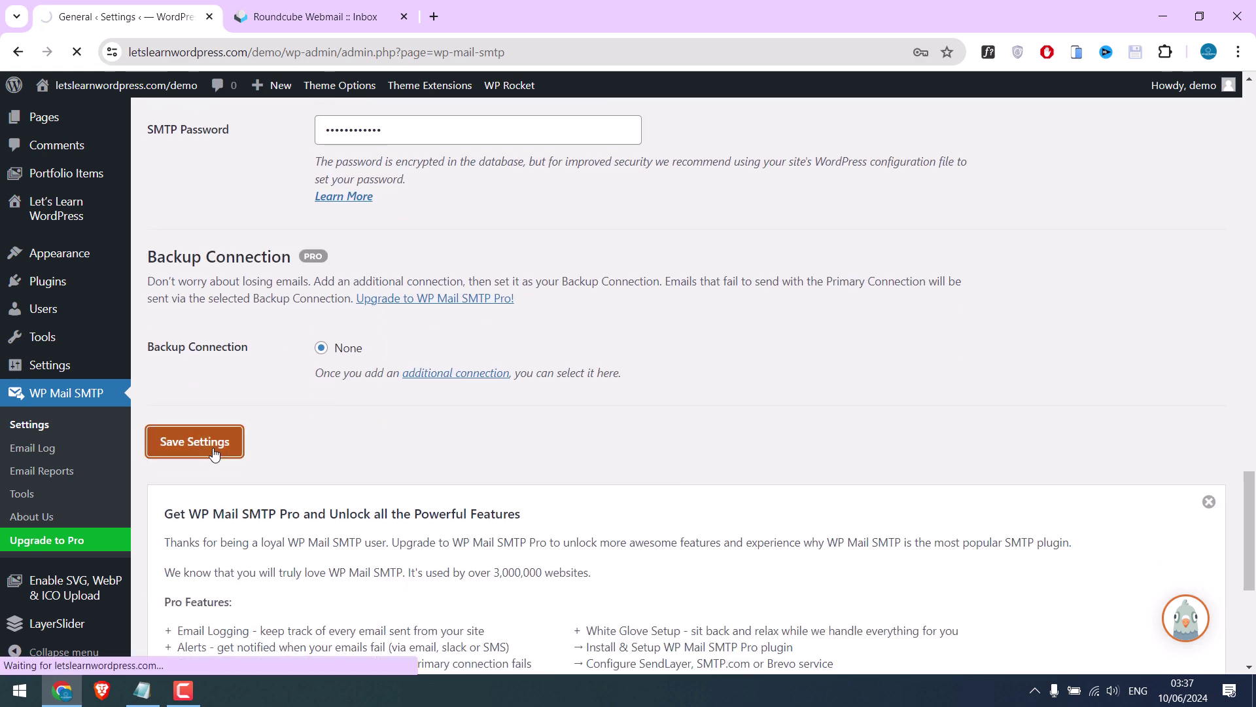
scroll(427, 280, down, 8)
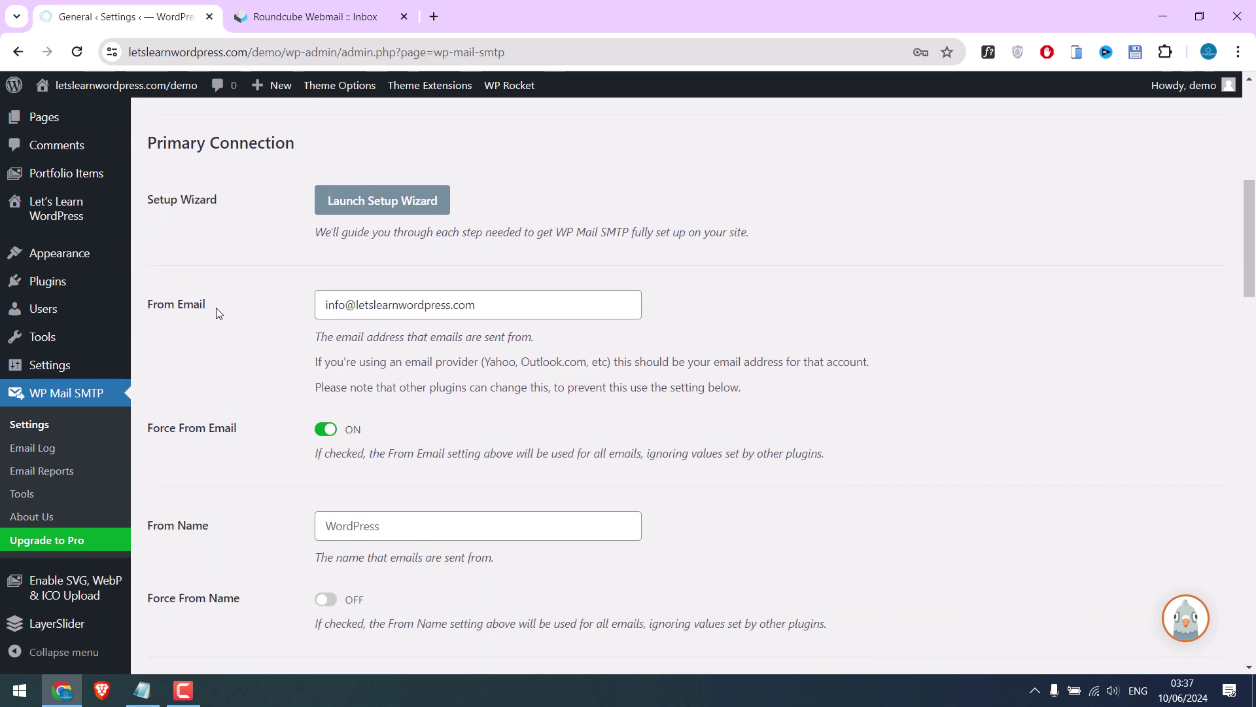
drag(149, 302, 213, 305)
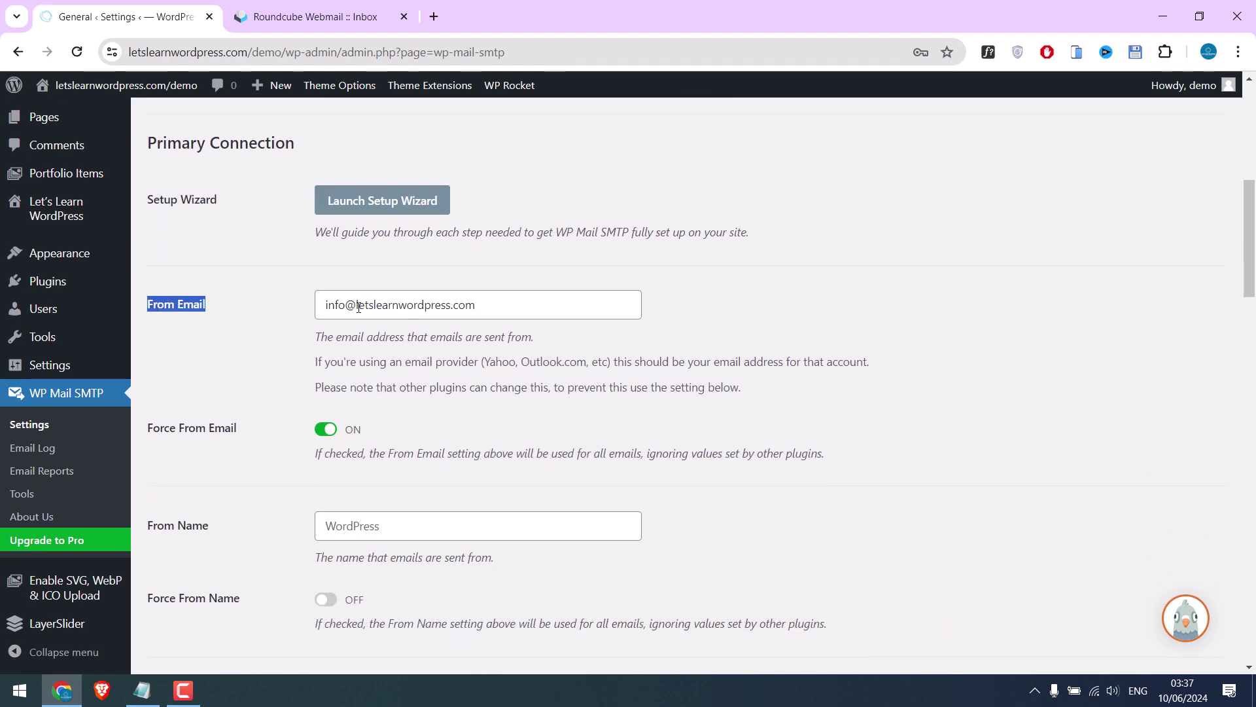
drag(355, 306, 483, 307)
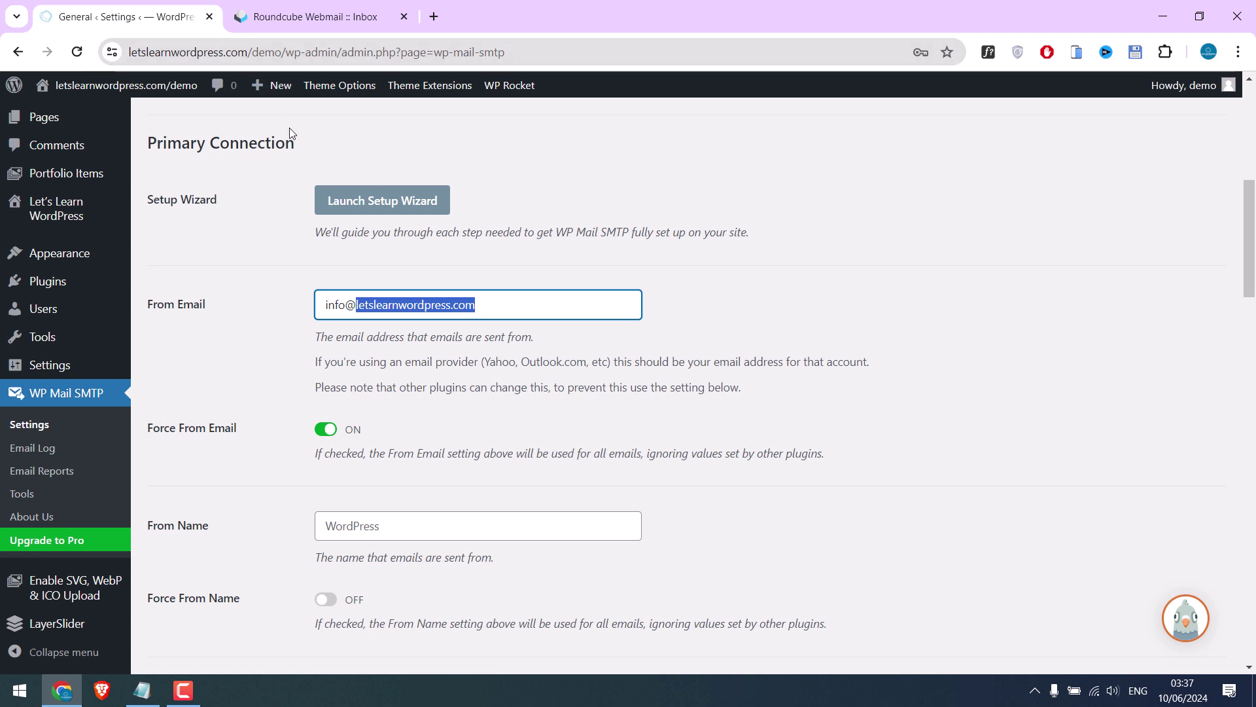
click(400, 383)
scroll(318, 372, down, 3)
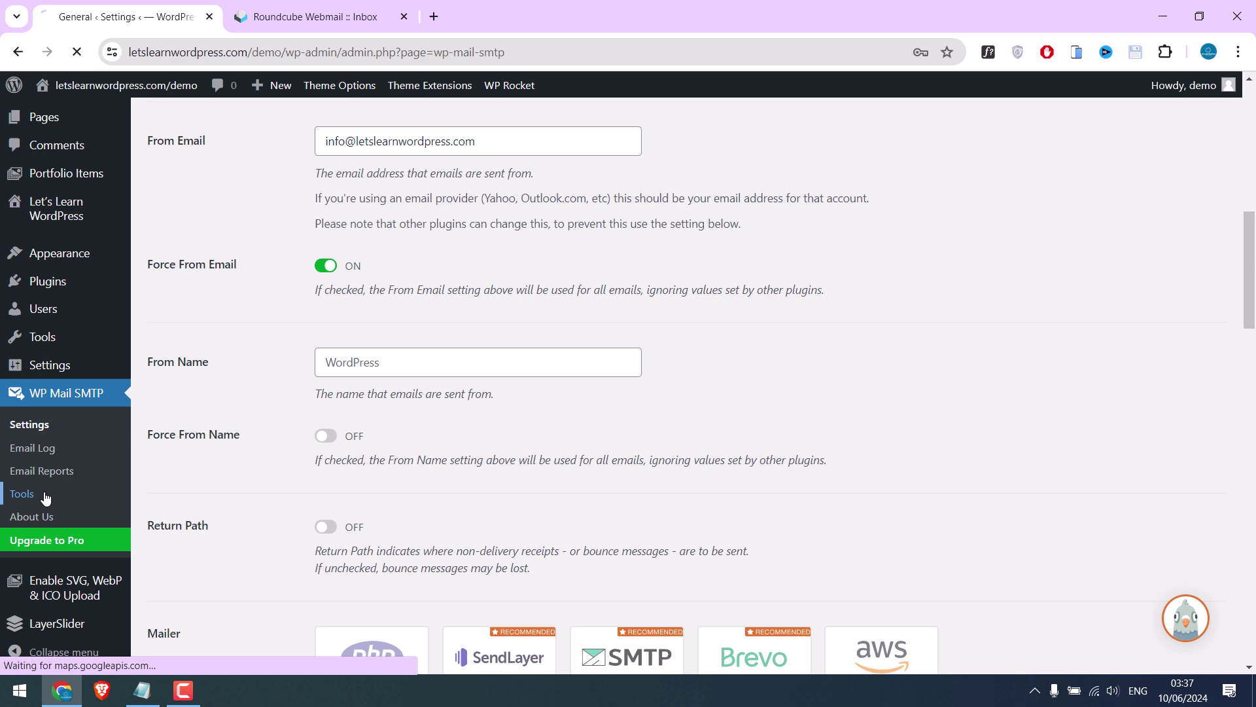
In WP Mail SMTP Tools, set Send To to the test mailbox address and send a test email
click(21, 493)
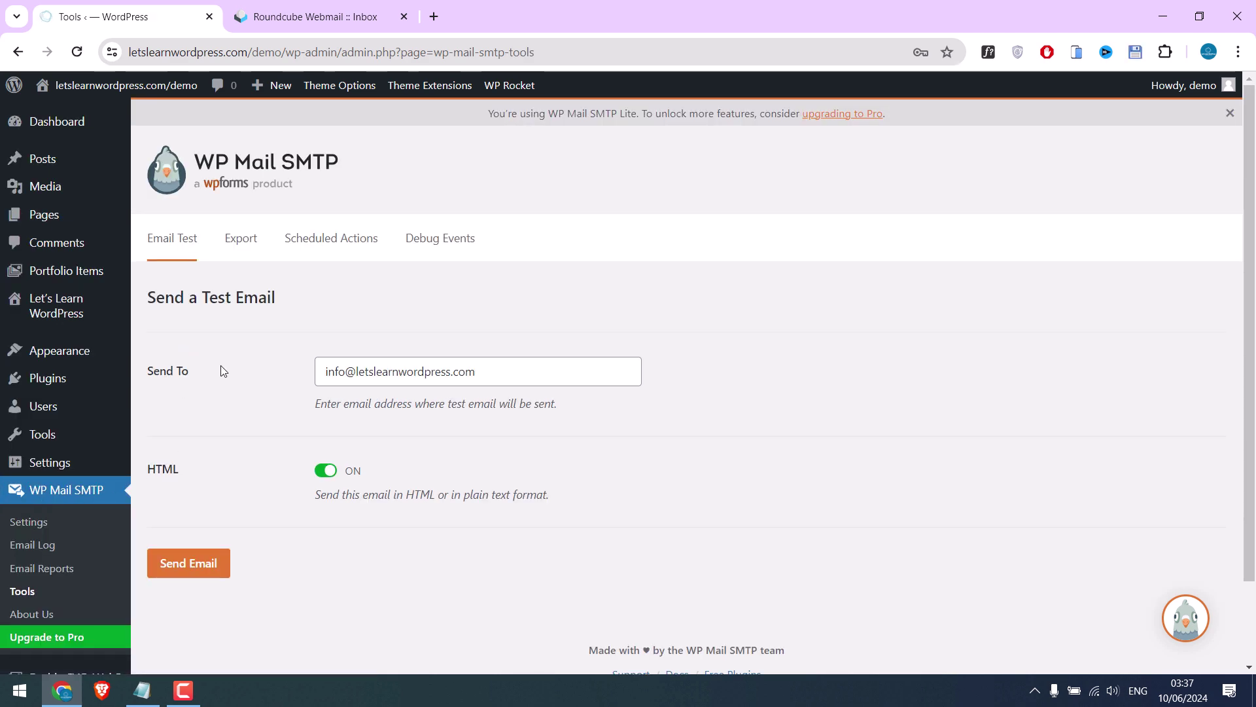
click(307, 17)
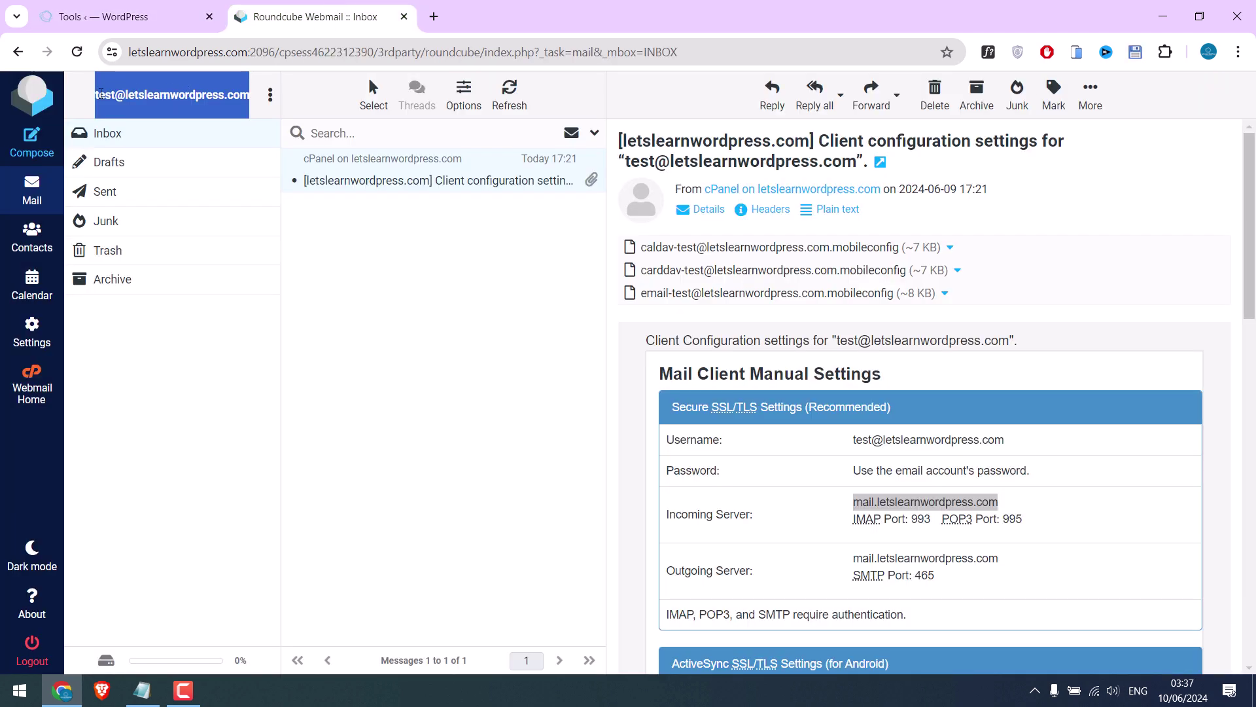
drag(97, 95, 252, 96)
click(124, 17)
click(374, 373)
key(ctrl+a)
key(ctrl+v)
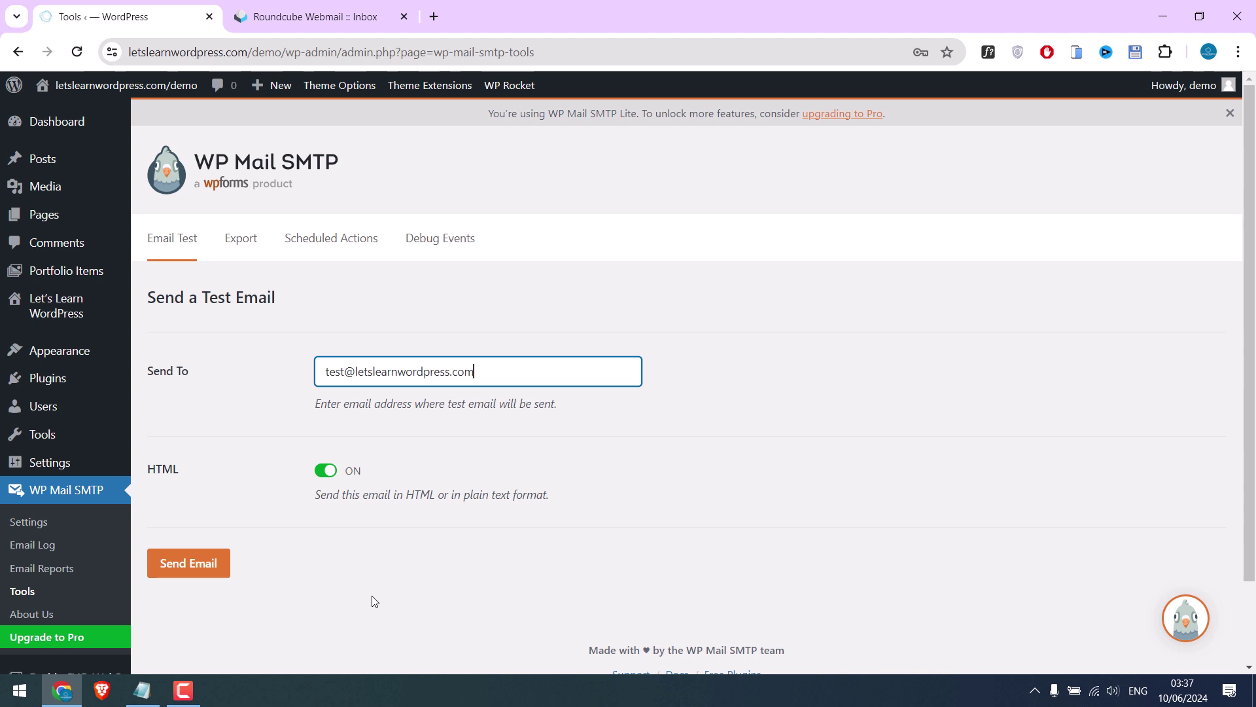
click(192, 564)
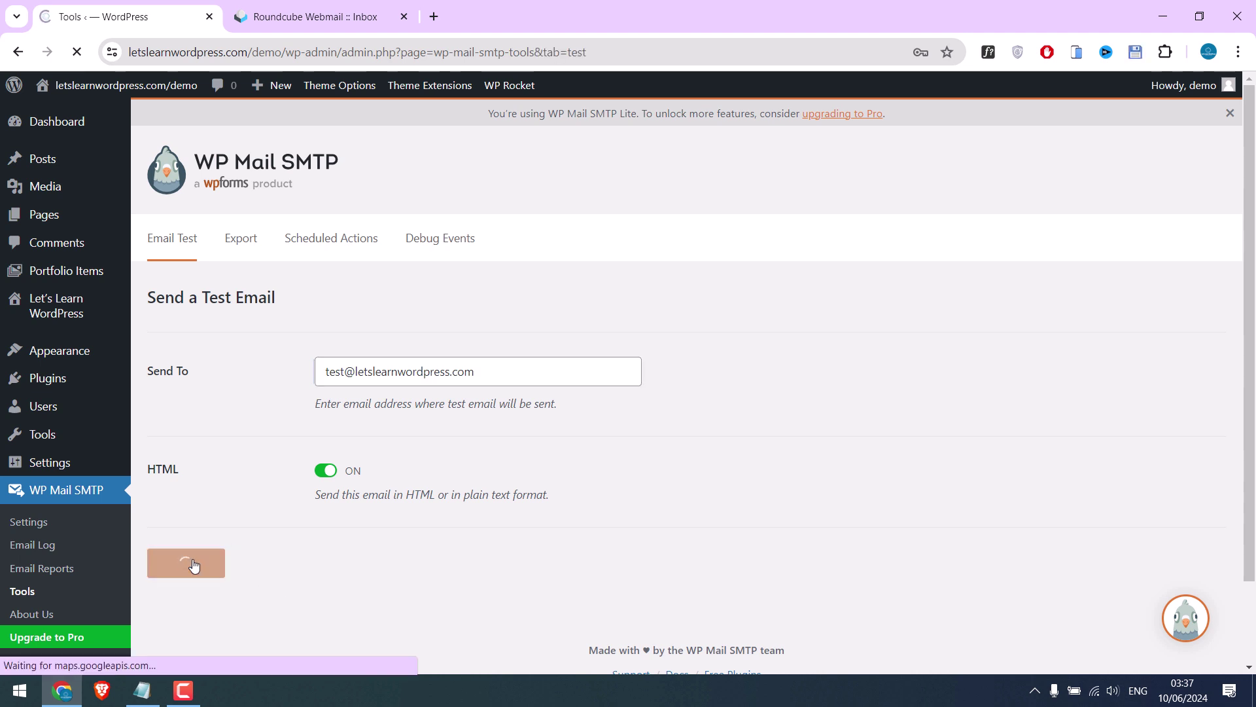
Inspect the failure message and full error log showing the certificate-mismatch SMTP error
drag(162, 375, 407, 387)
click(407, 387)
scroll(242, 318, down, 7)
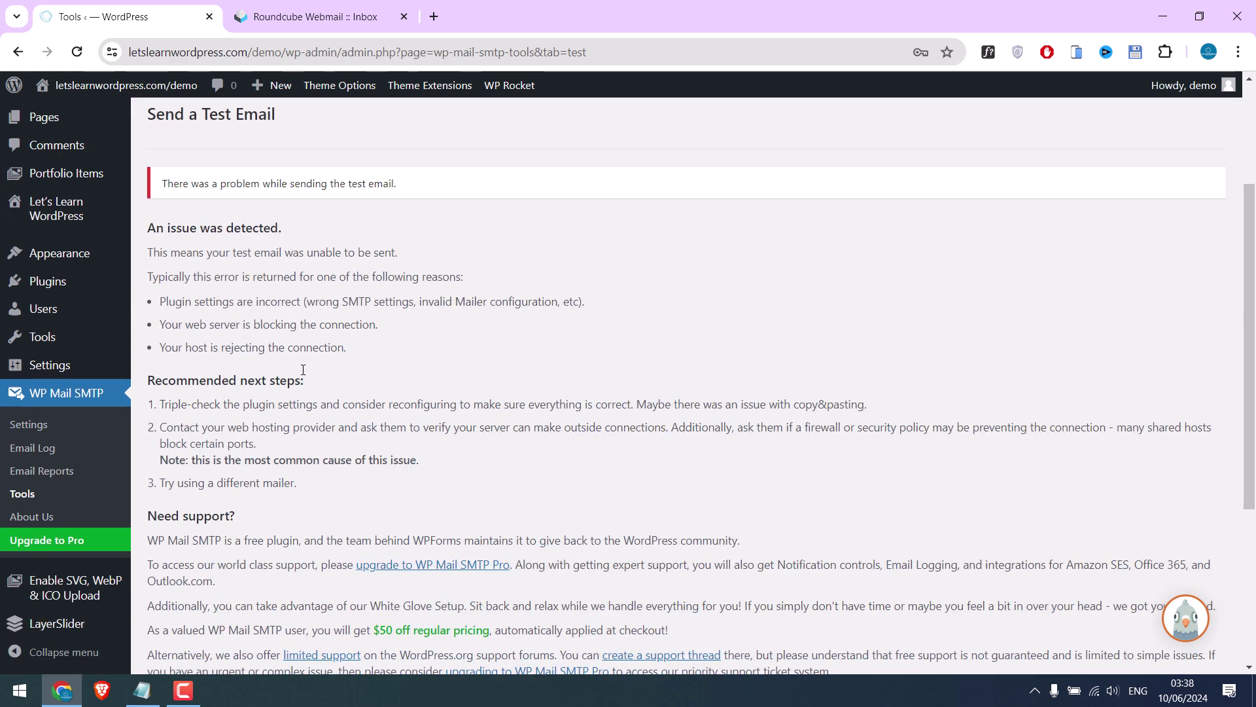
click(197, 445)
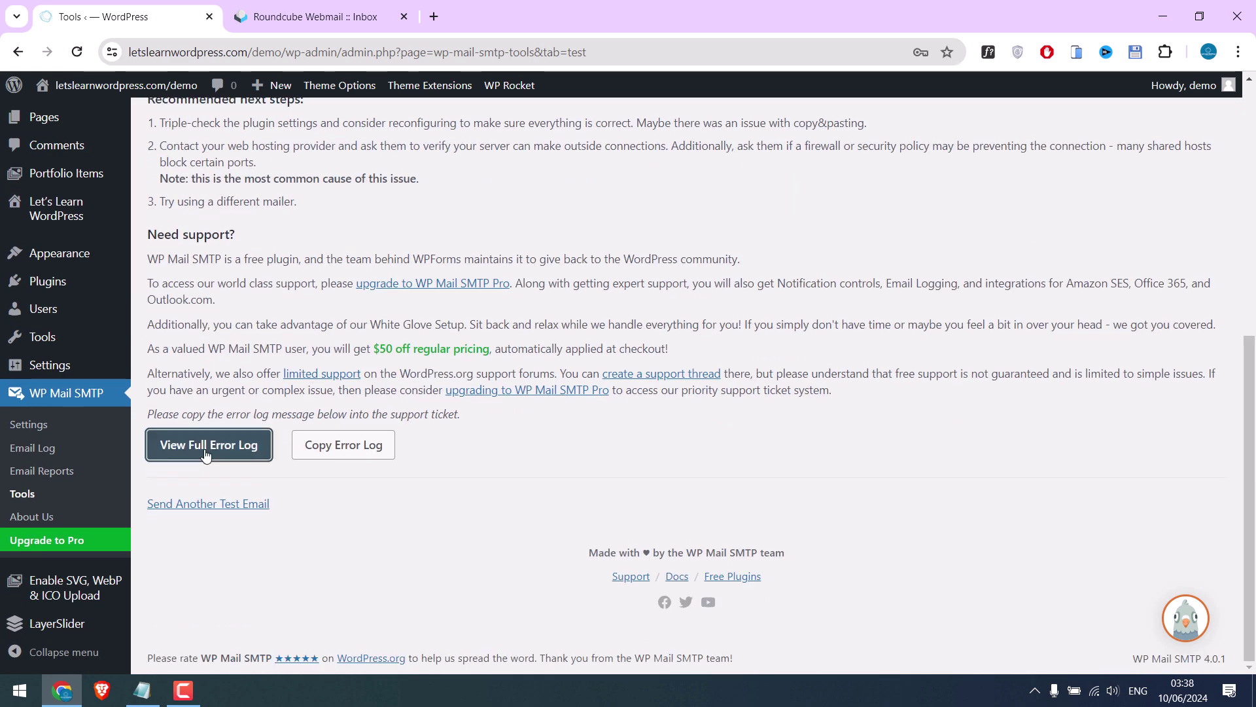
scroll(464, 416, down, 3)
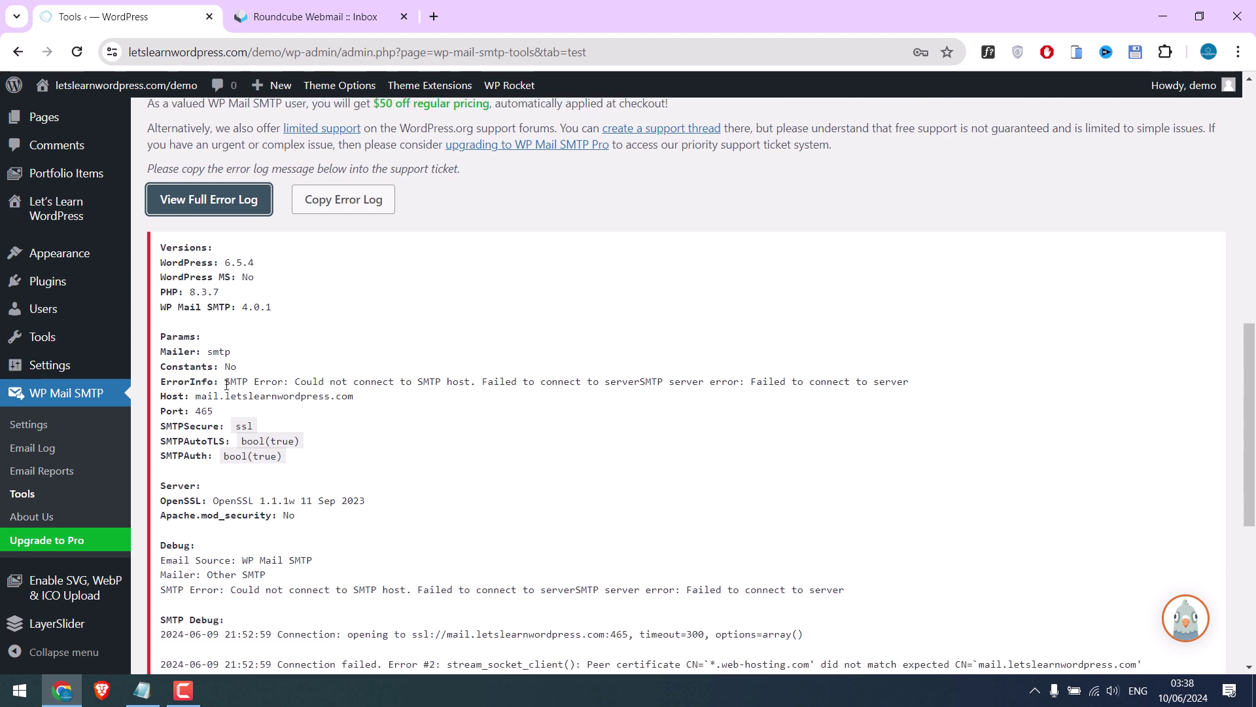
drag(227, 385, 286, 380)
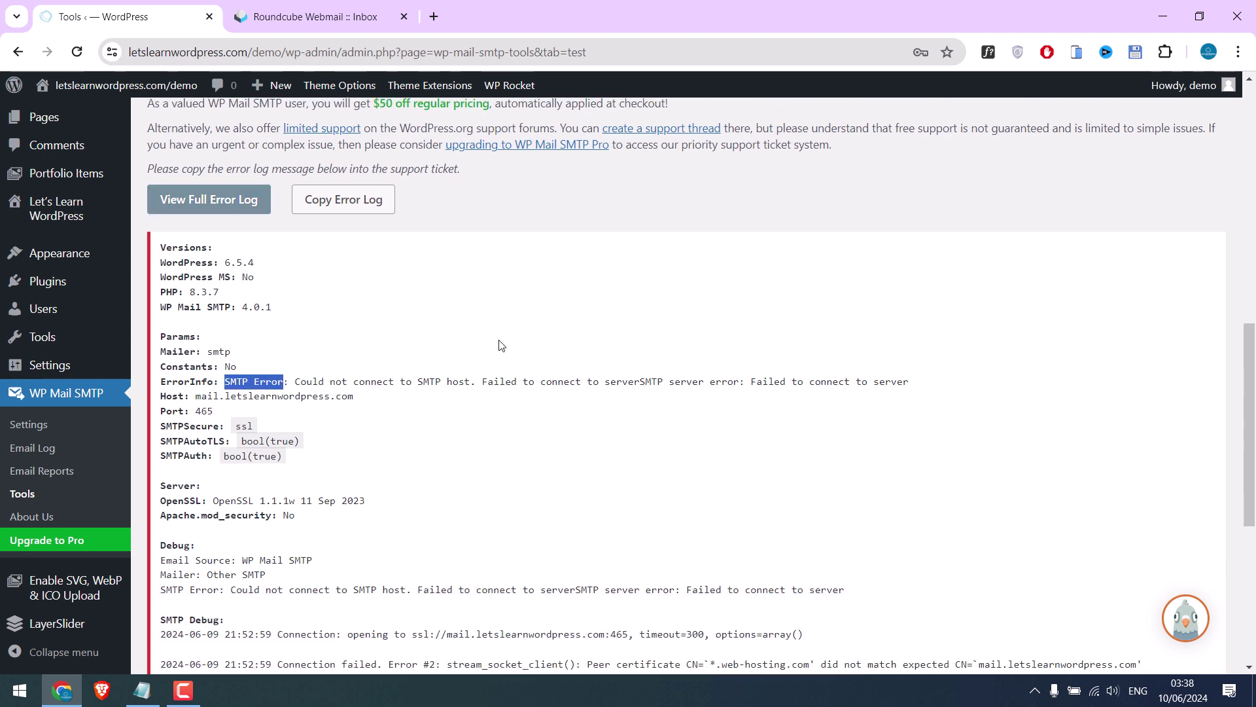
scroll(451, 342, down, 2)
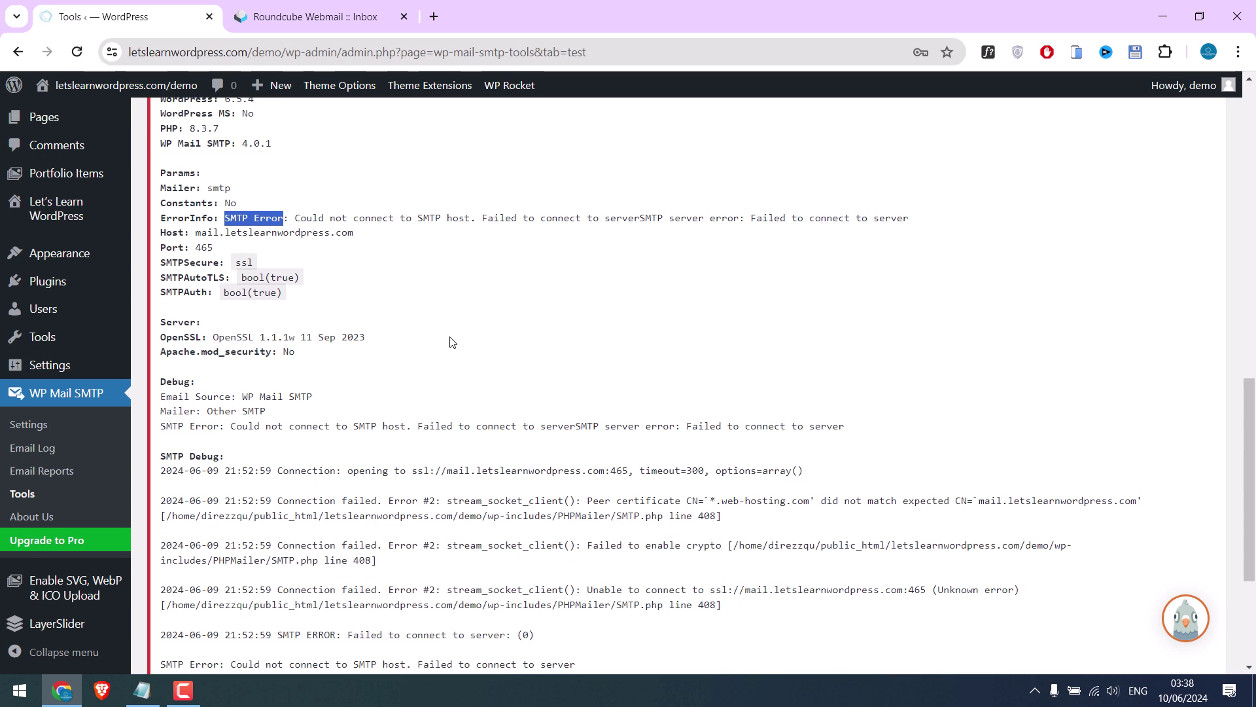
click(308, 17)
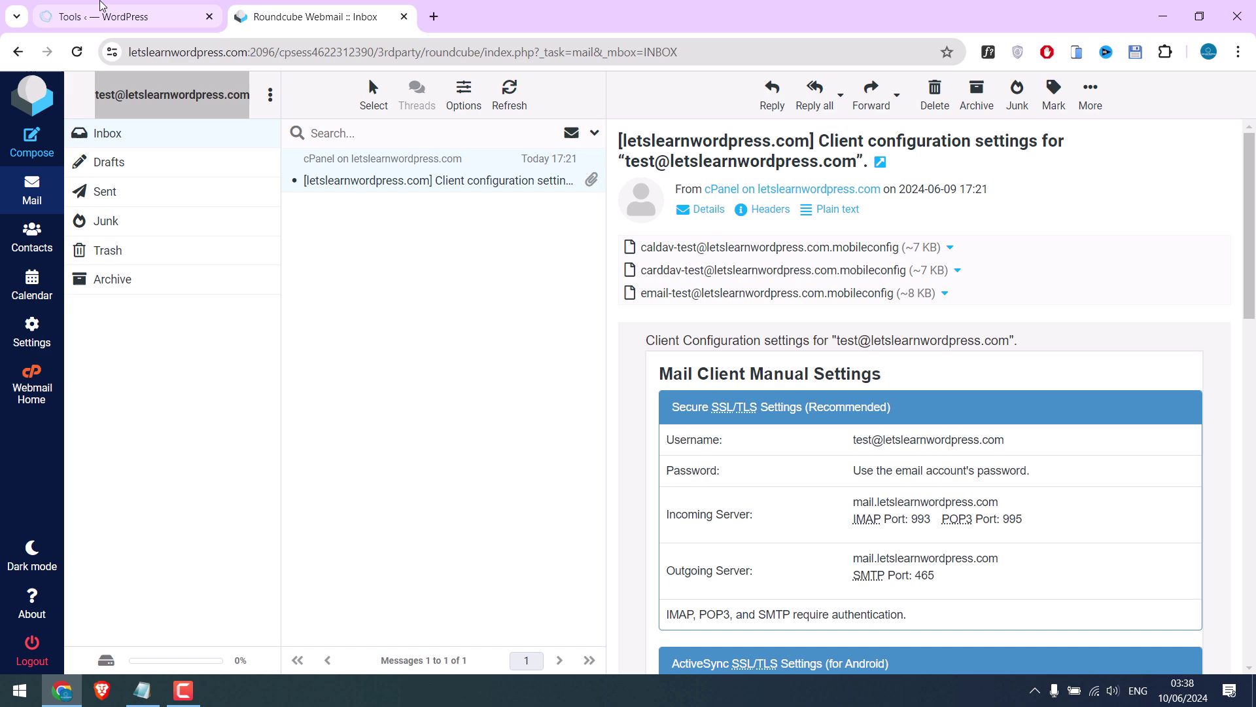
Change the SMTP Host to premium30.web-hosting.com and save the WP Mail SMTP settings
click(124, 16)
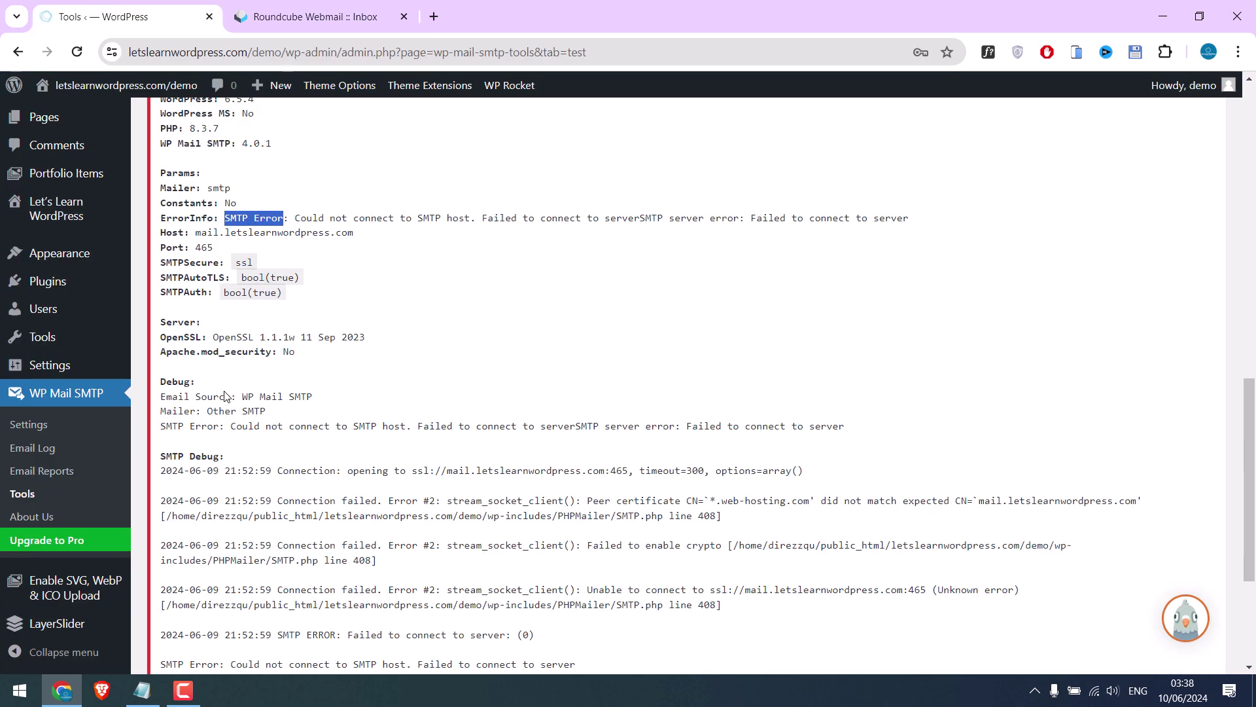
click(47, 430)
scroll(400, 343, down, 15)
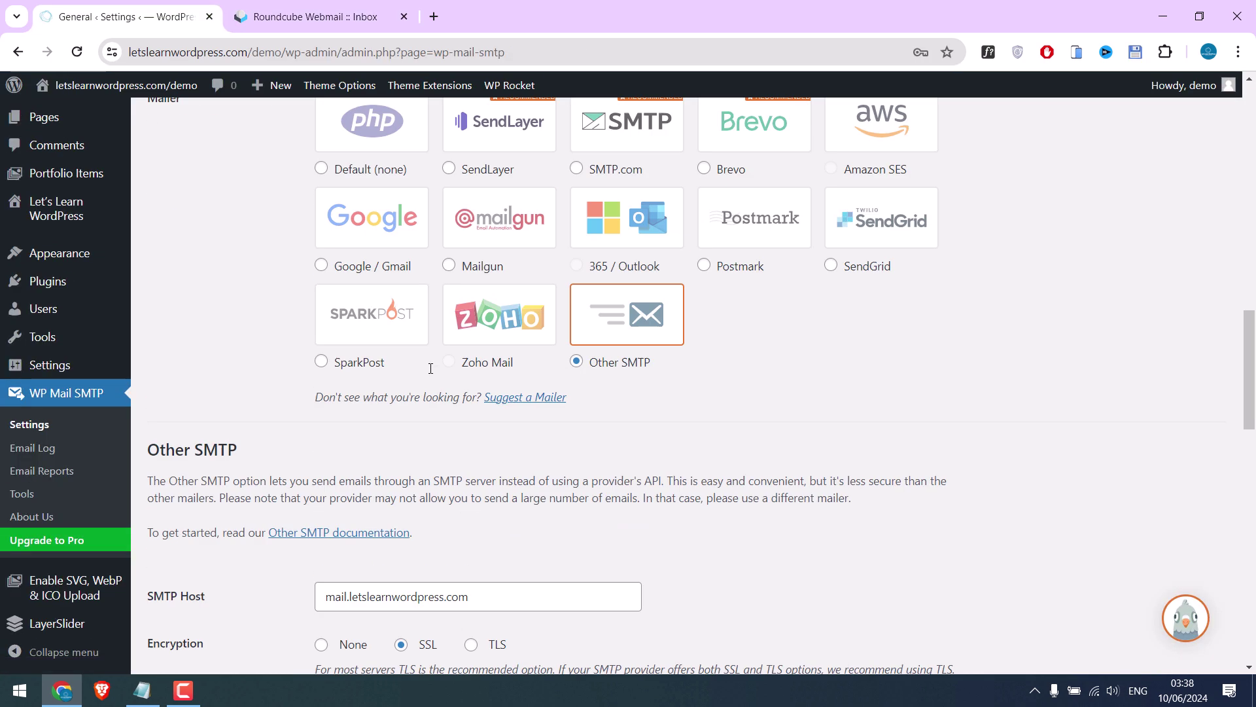
click(234, 351)
key(ctrl+a)
text(premium30.web-hosting.com)
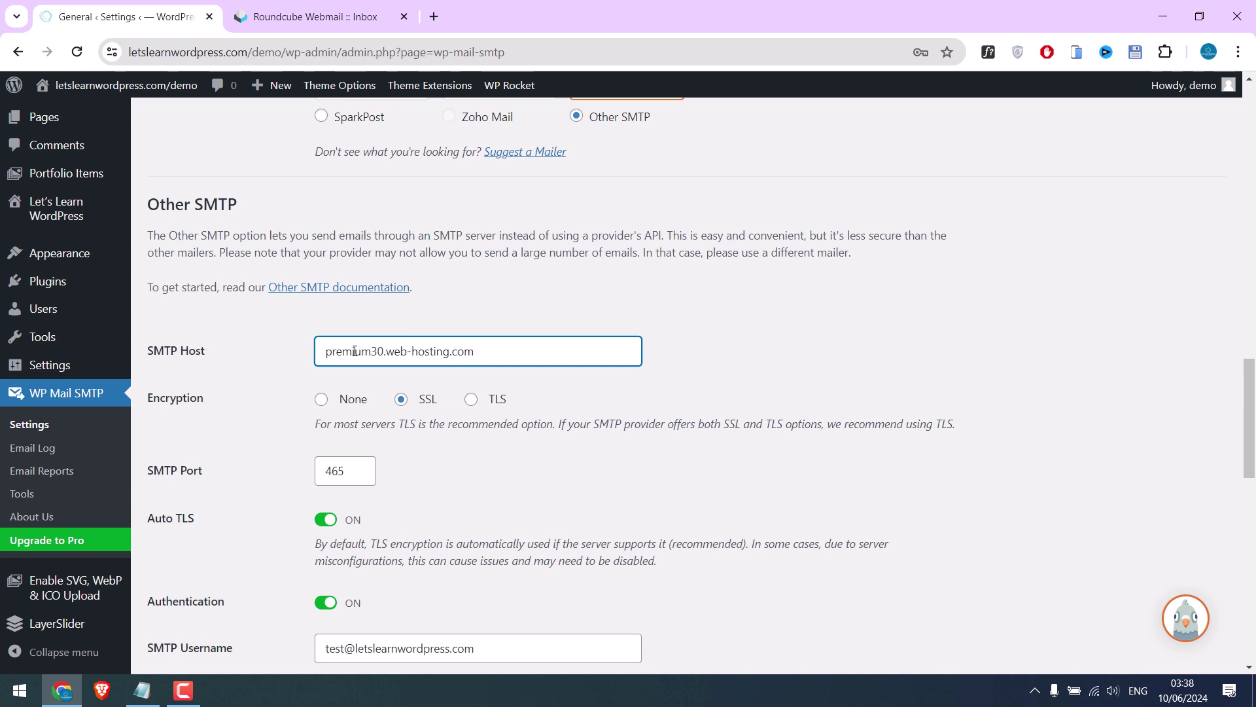
drag(321, 357, 506, 346)
click(432, 355)
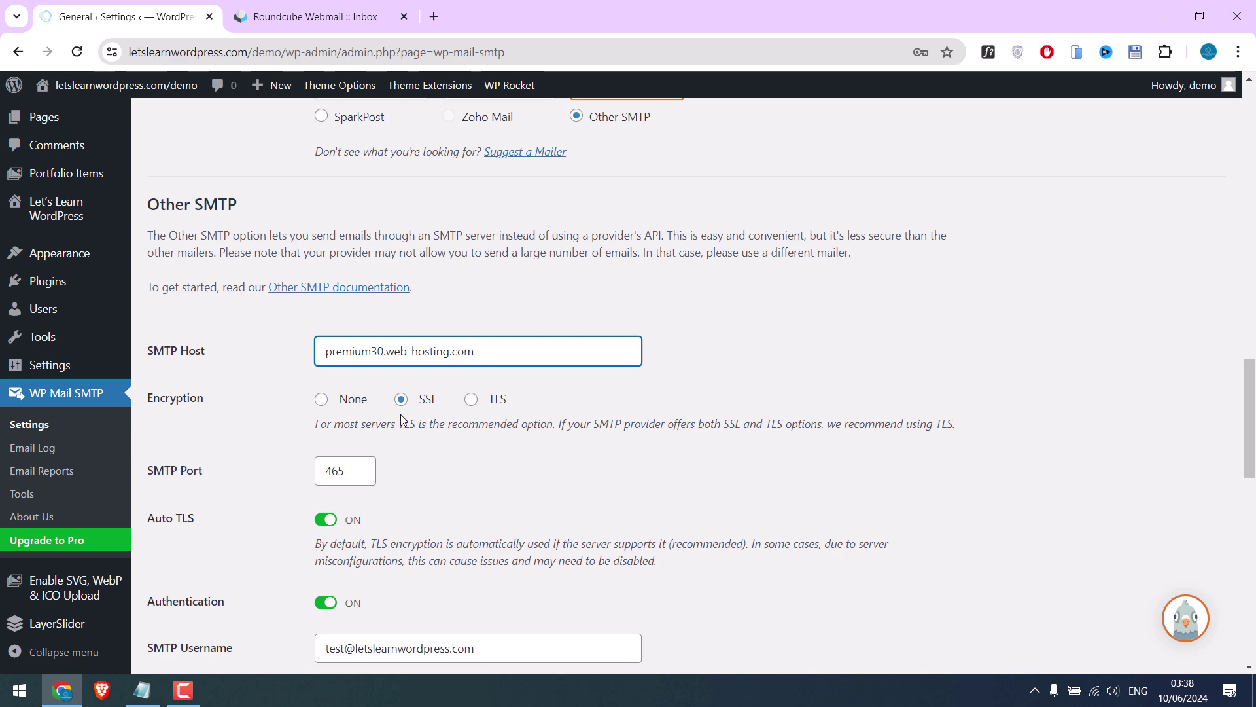
scroll(419, 419, down, 7)
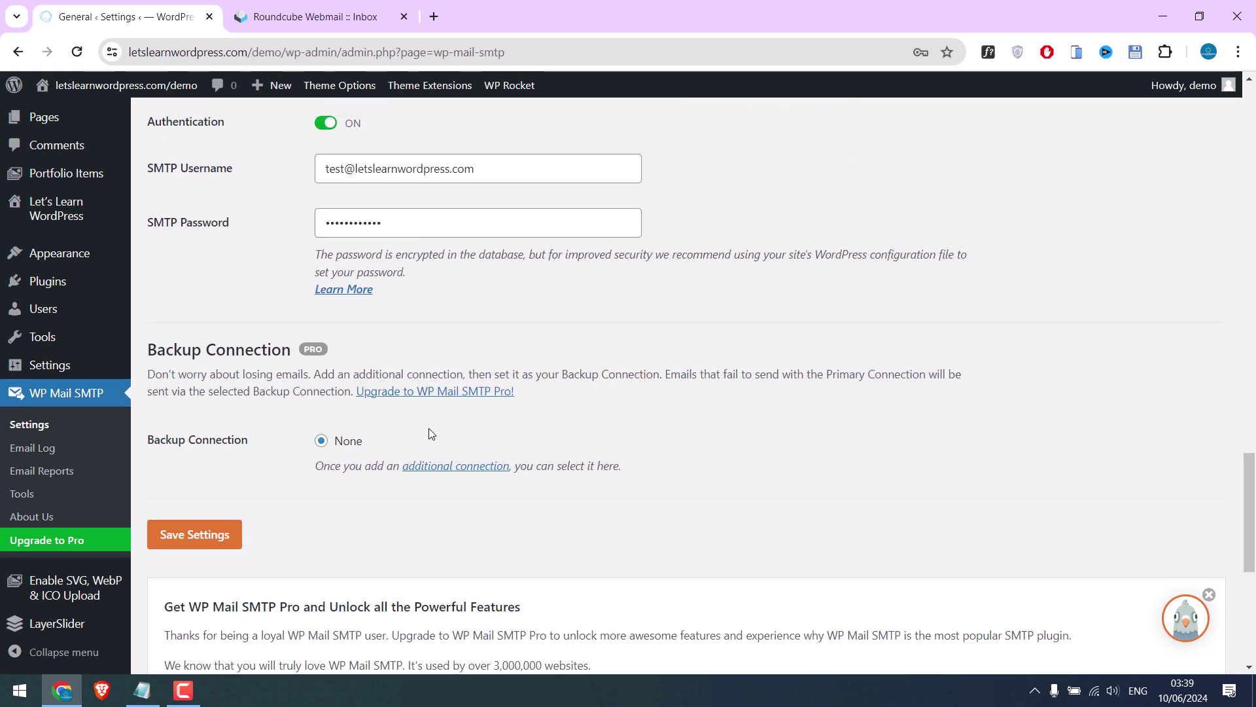
scroll(431, 434, down, 2)
click(230, 441)
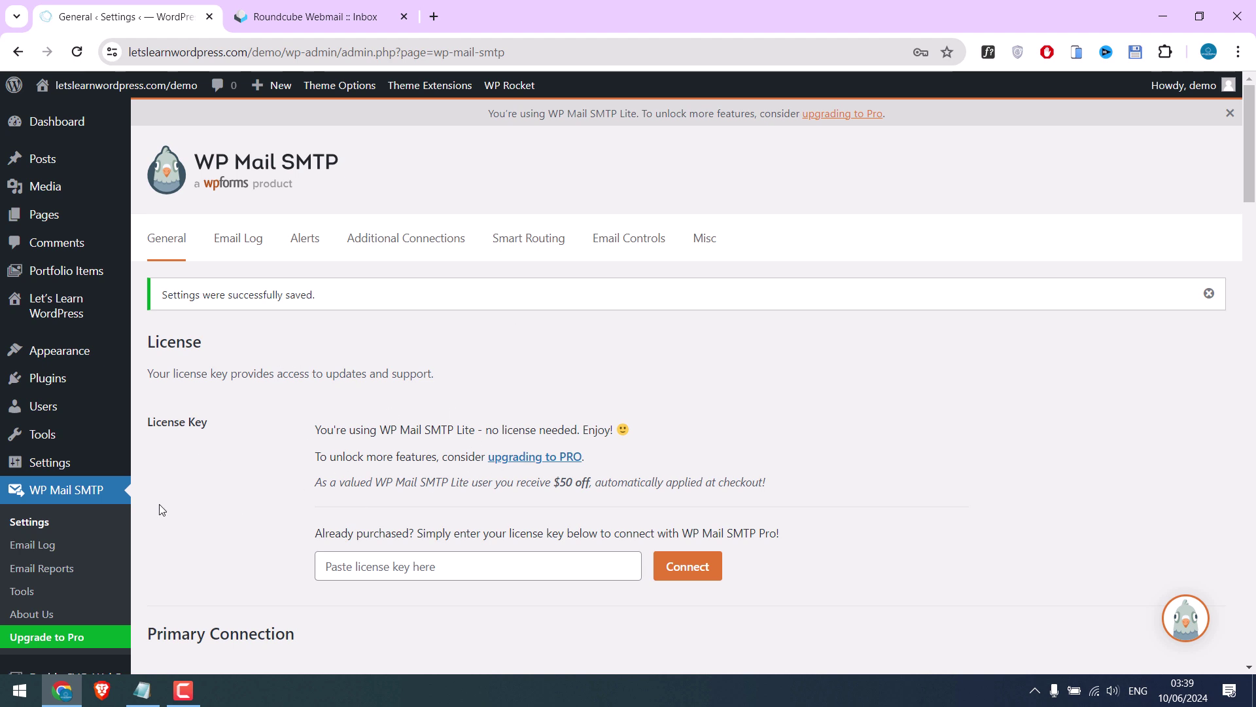
Send a test email to the 'test' mailbox, confirm the success message, and refresh the Roundcube inbox
click(50, 592)
click(348, 374)
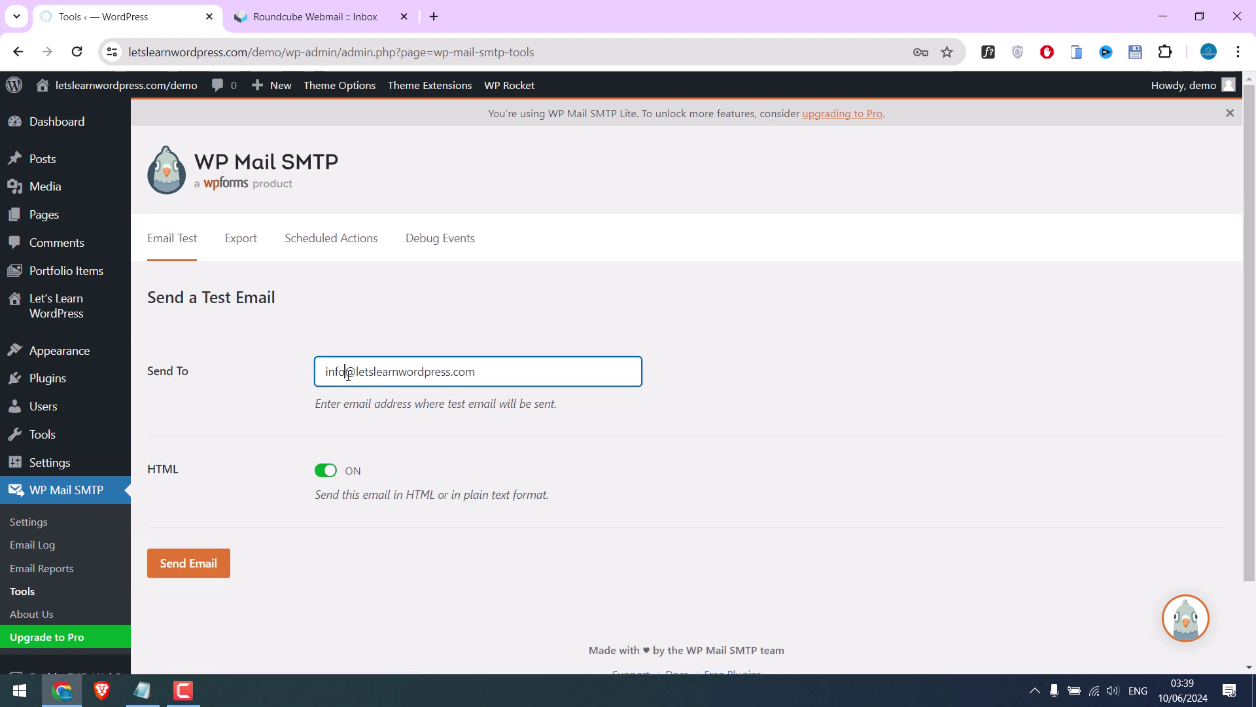
key(BackSpace)
key(BackSpace)
key(BackSpace)
key(BackSpace)
text(test)
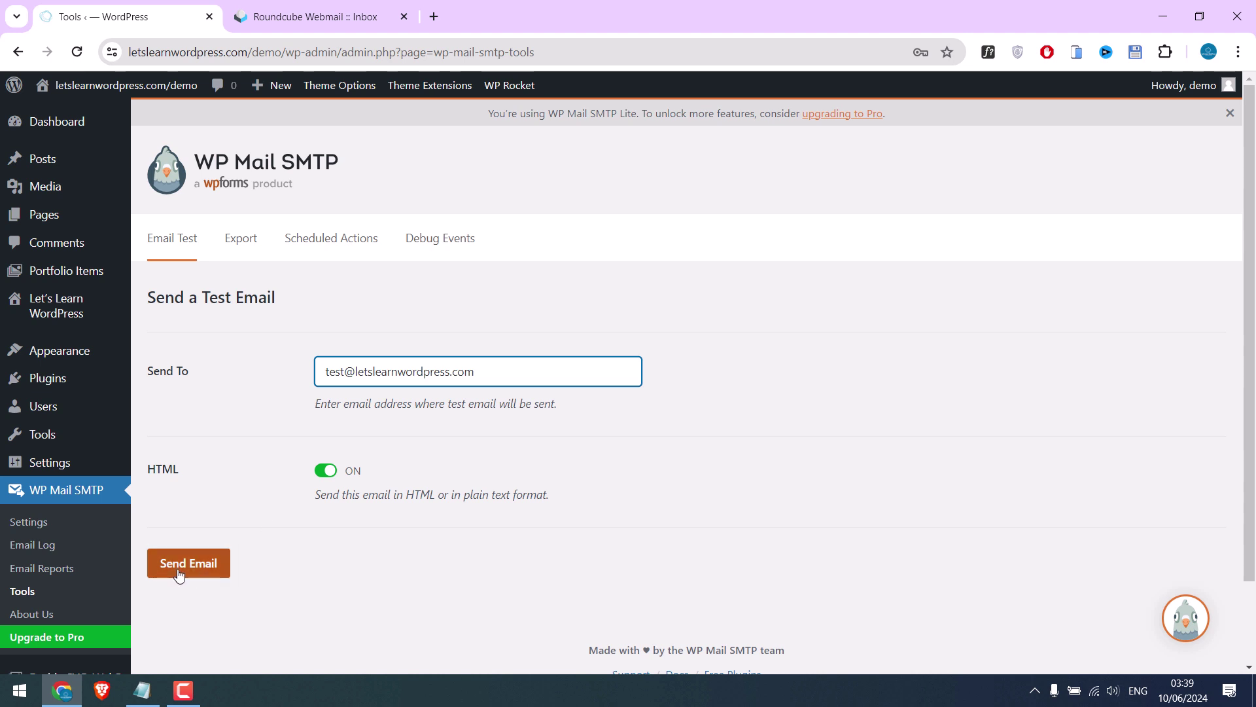
click(179, 570)
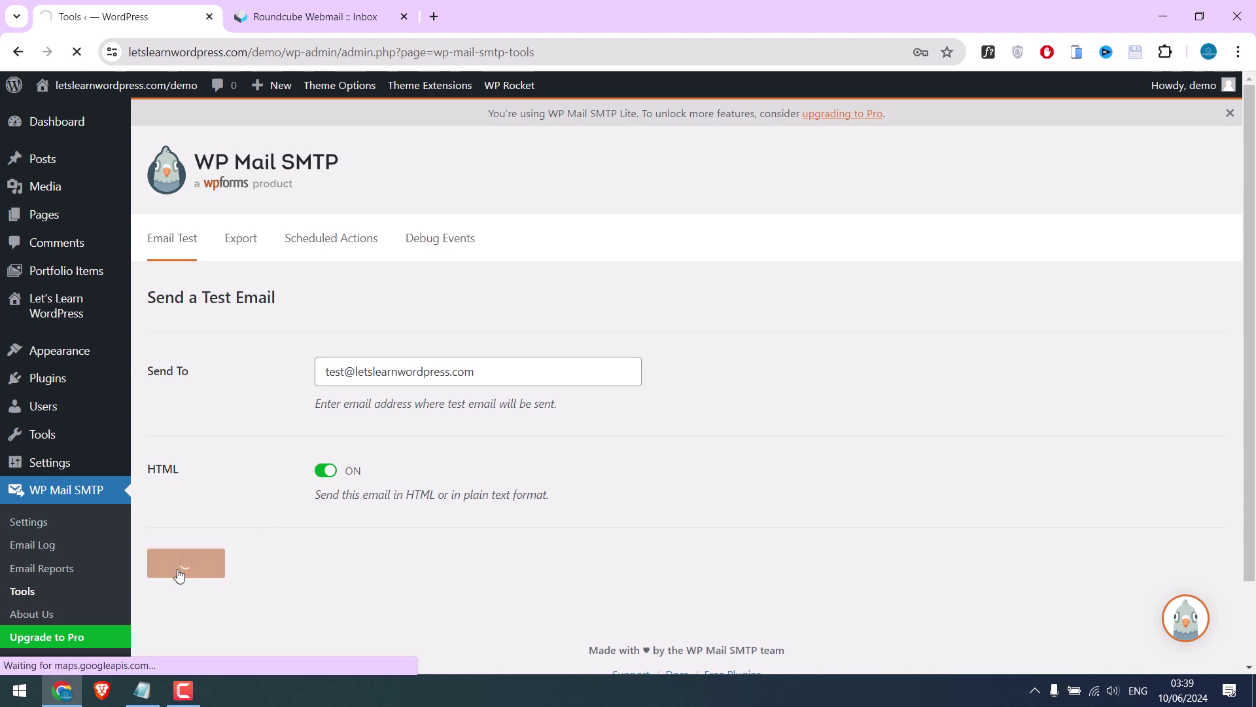
scroll(552, 579, down, 2)
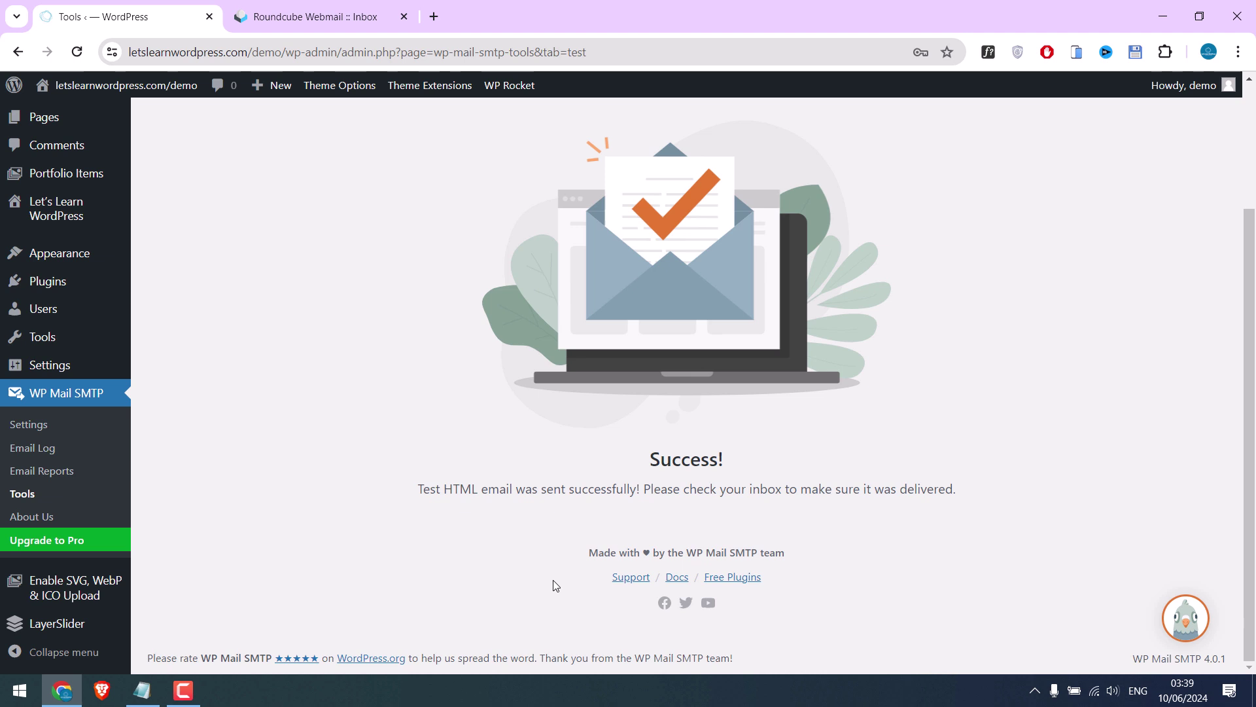
drag(416, 501, 950, 502)
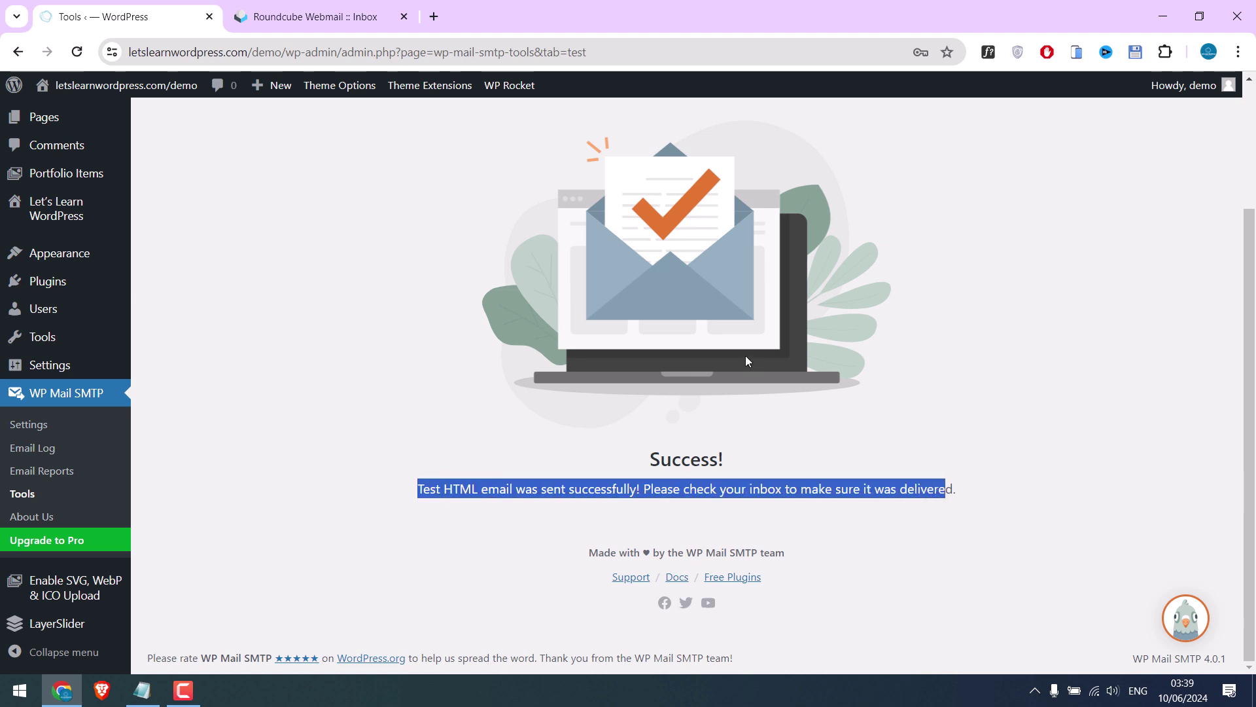
click(291, 14)
click(134, 132)
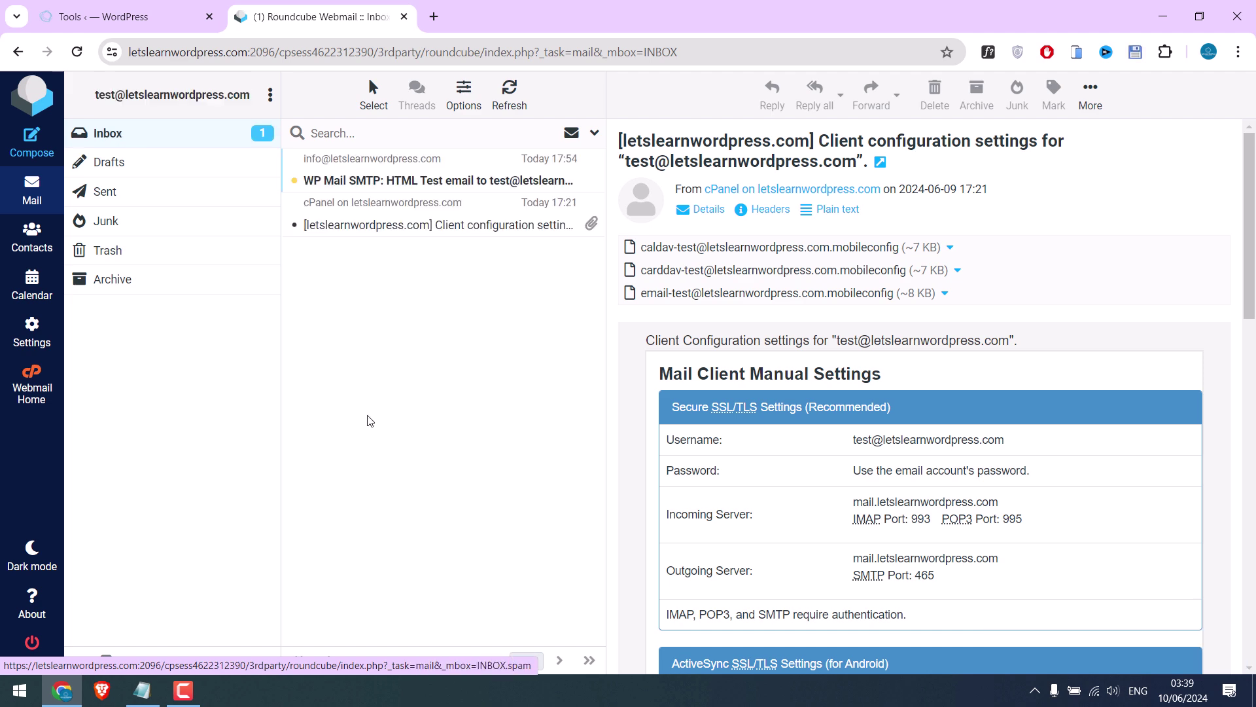
Open the WP Mail SMTP test message with remote images allowed, then return to WordPress
click(409, 181)
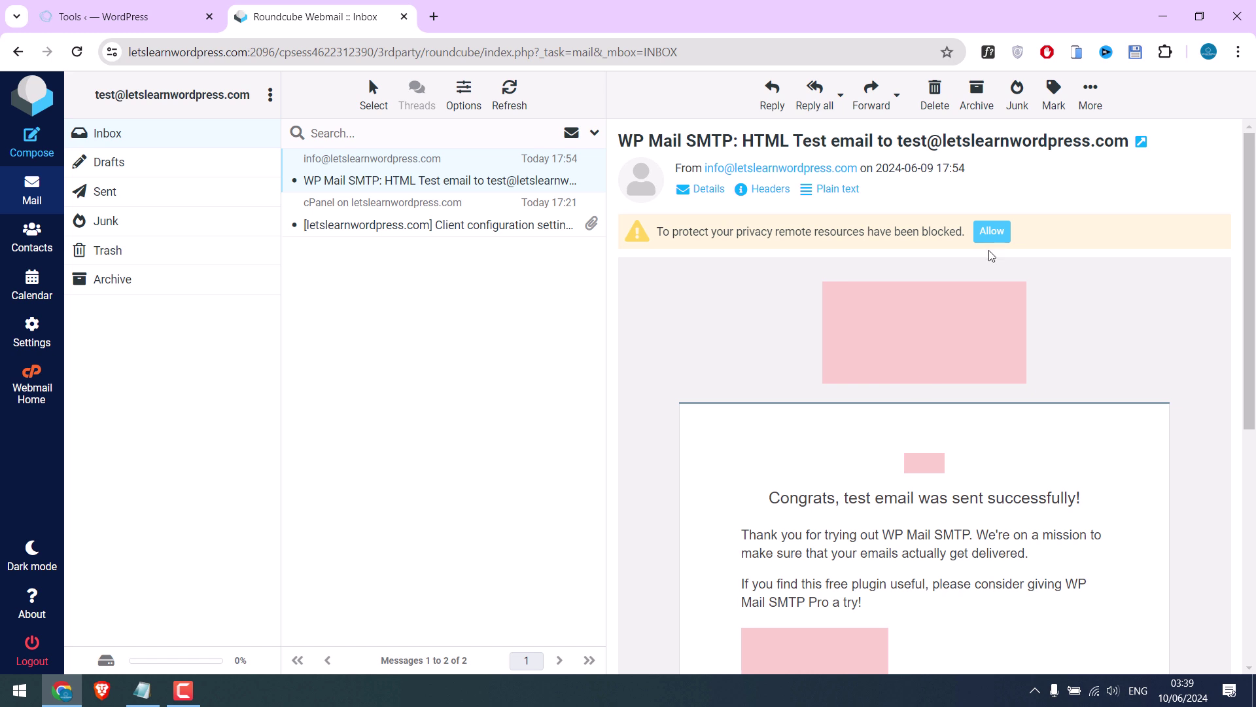
click(991, 232)
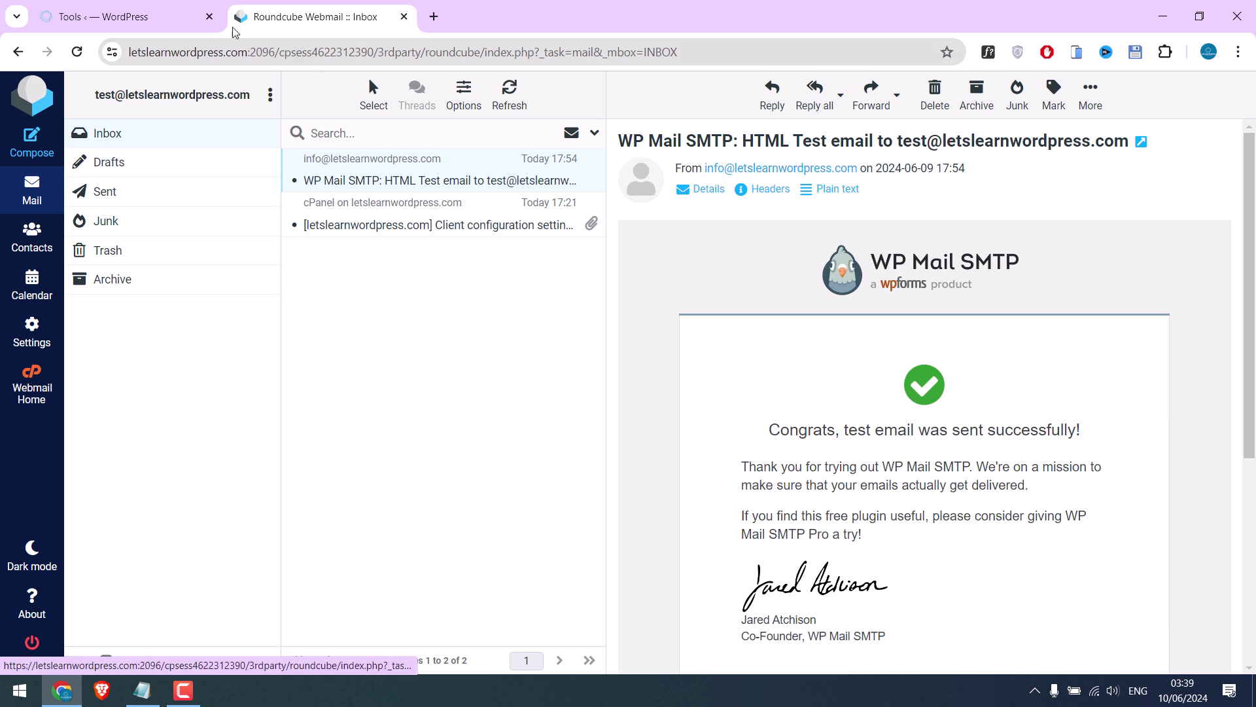
click(216, 17)
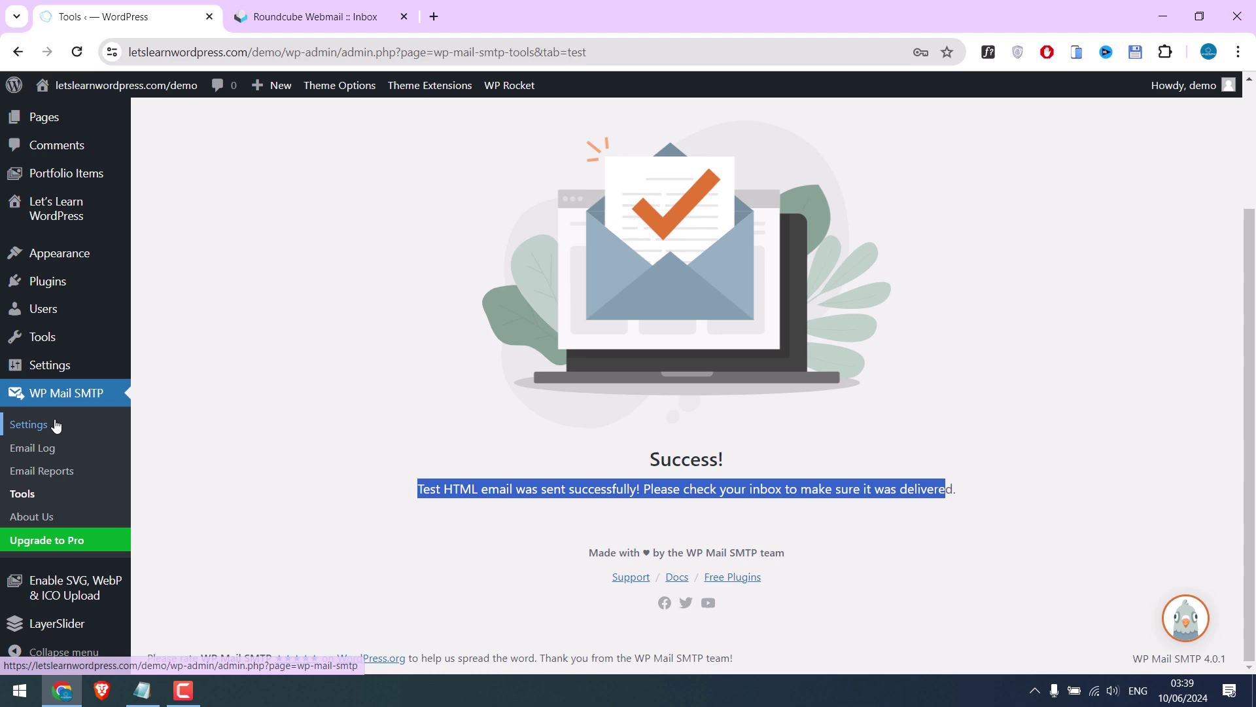
Change the From Email from the info mailbox to the test mailbox and save the settings
scroll(375, 472, down, 5)
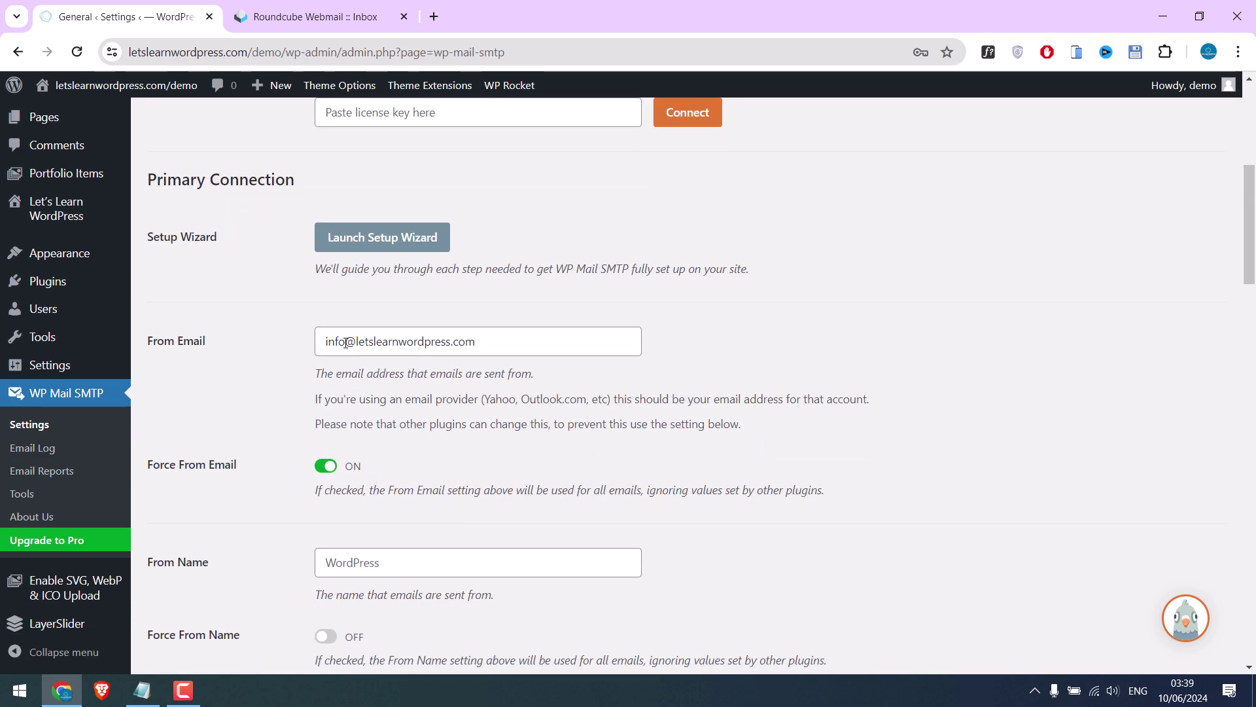
drag(345, 342, 323, 342)
text(test)
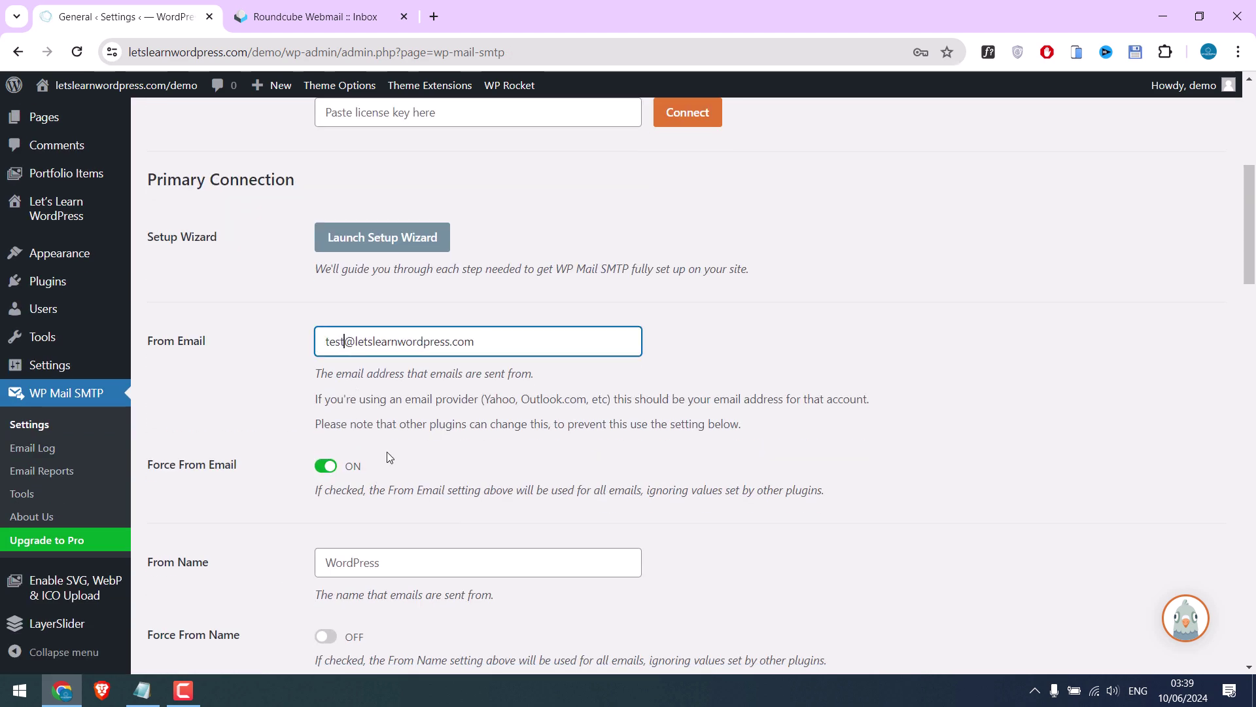
scroll(353, 424, down, 5)
scroll(353, 424, down, 10)
click(223, 443)
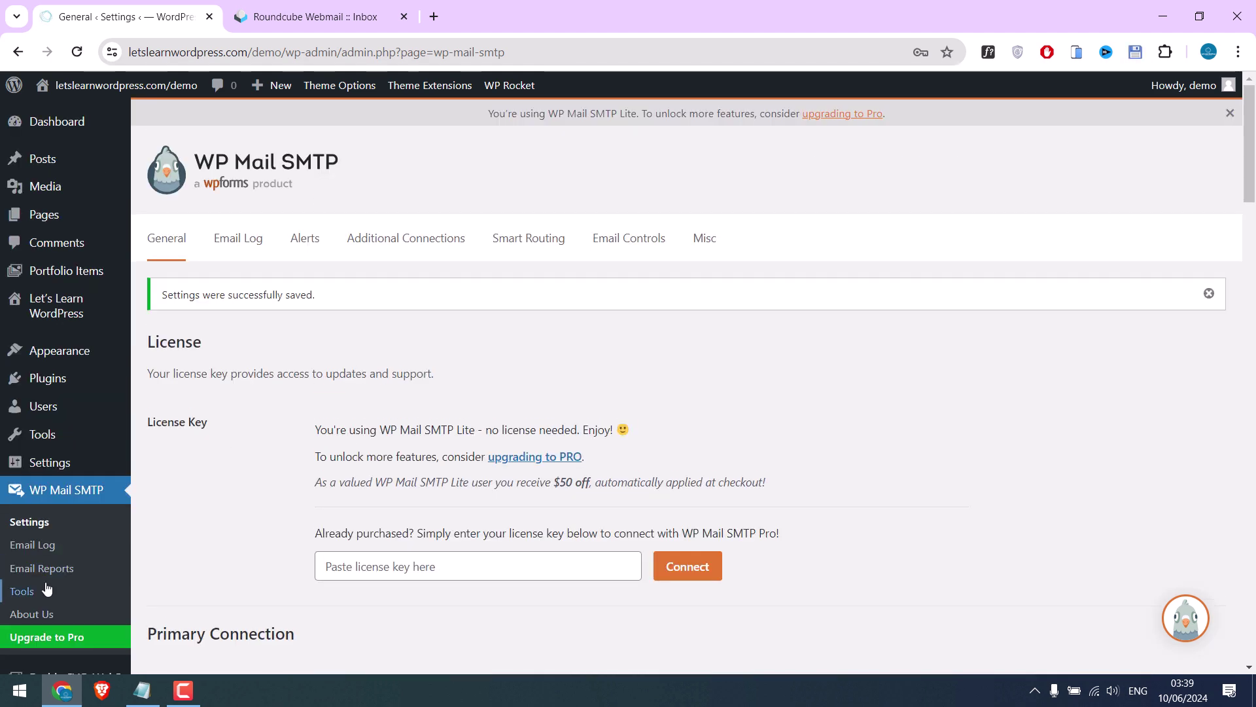
Send another Email Test to the test mailbox address
click(45, 588)
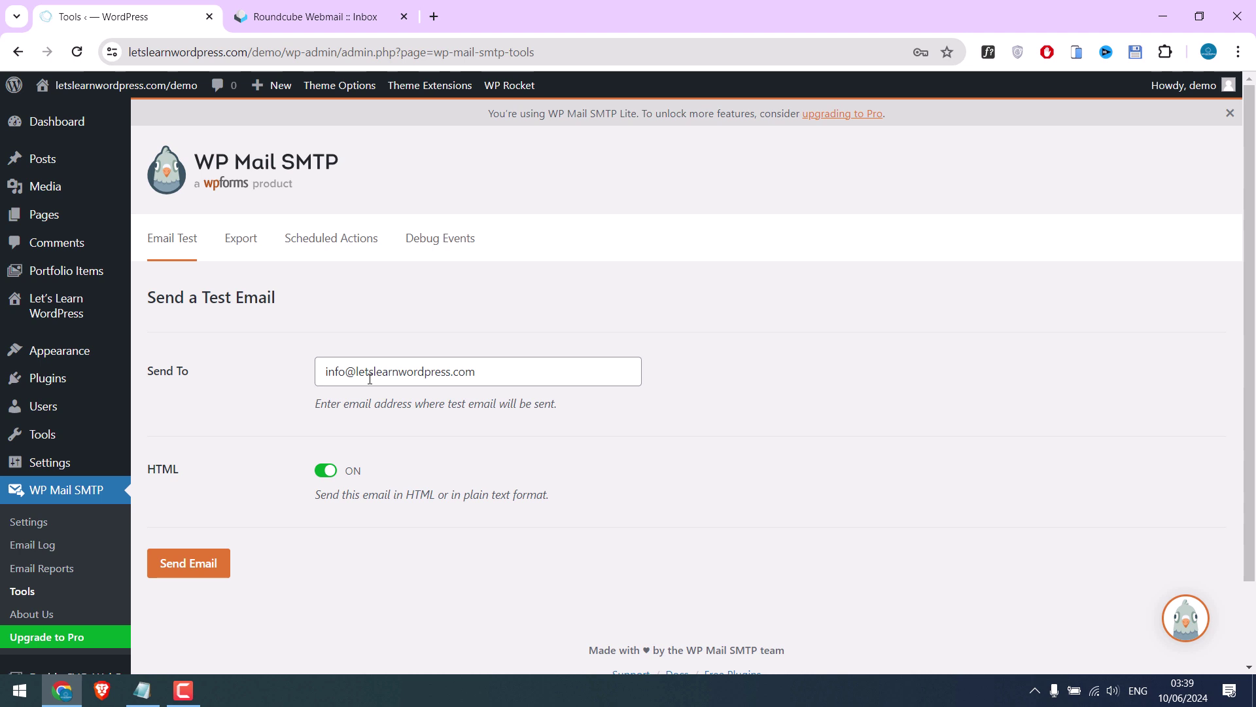
drag(347, 372, 289, 384)
text(test)
click(190, 563)
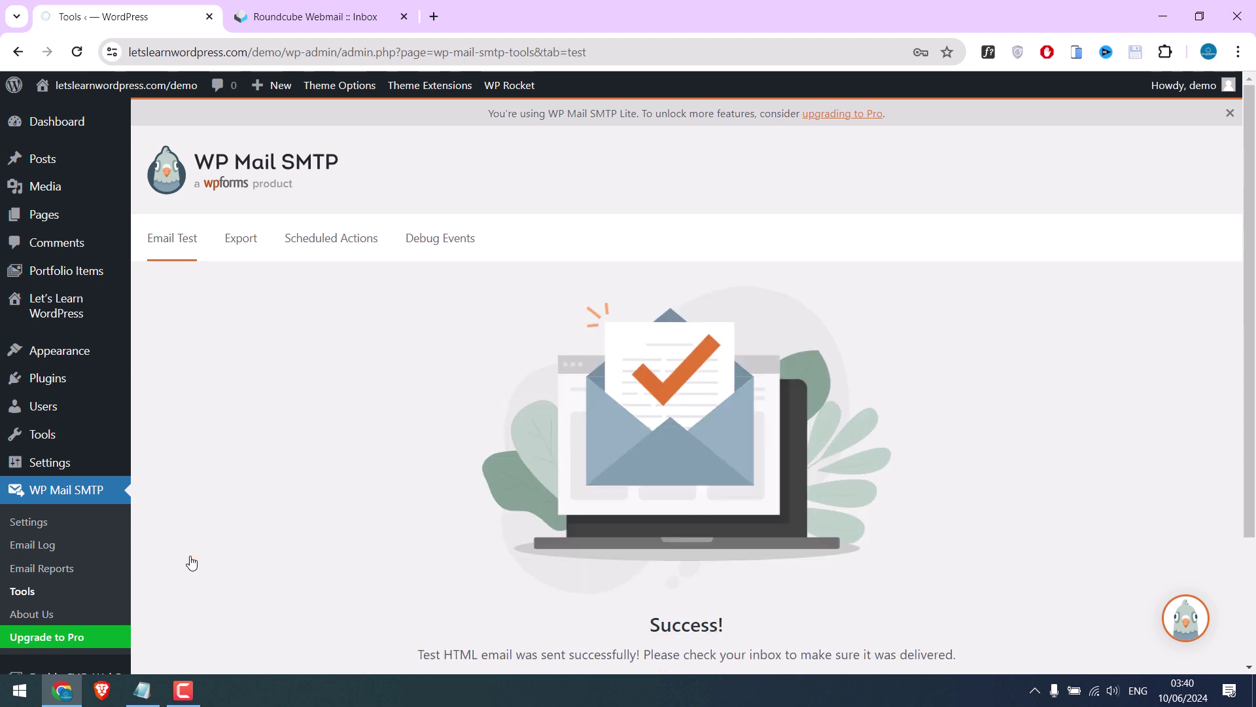
Refresh the Roundcube inbox, open the newest test email, then open the earlier one from info
click(331, 14)
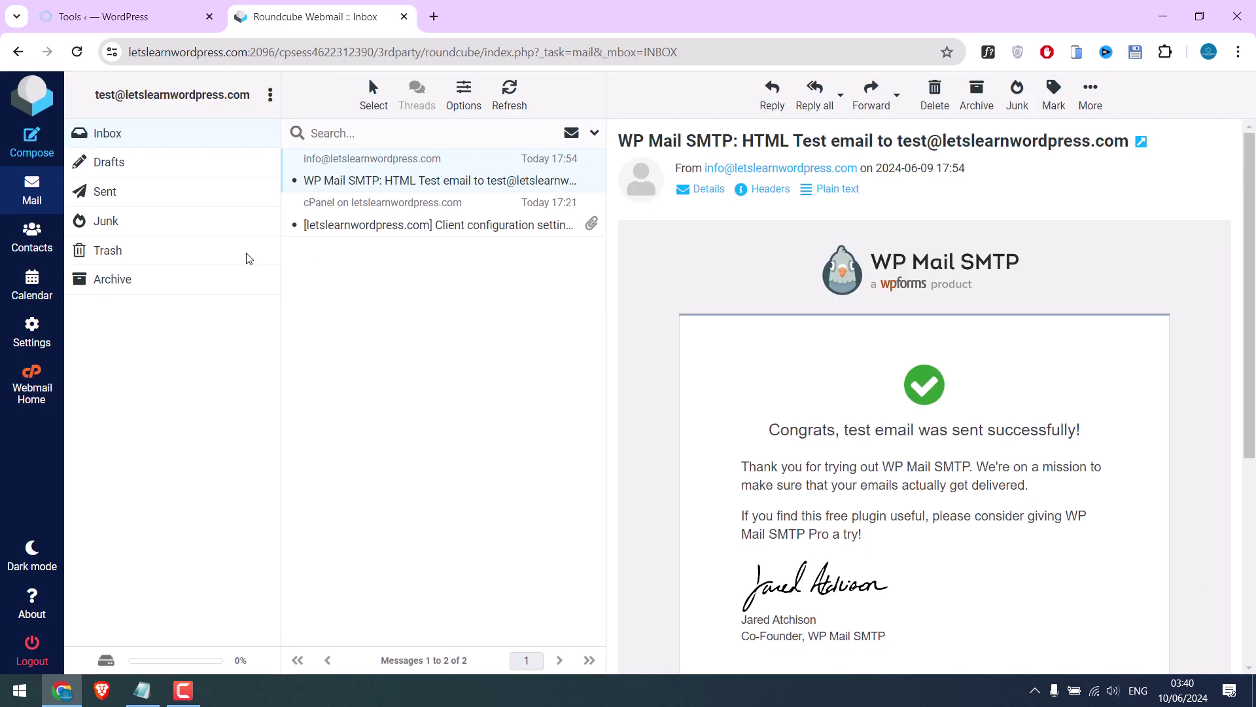
click(140, 141)
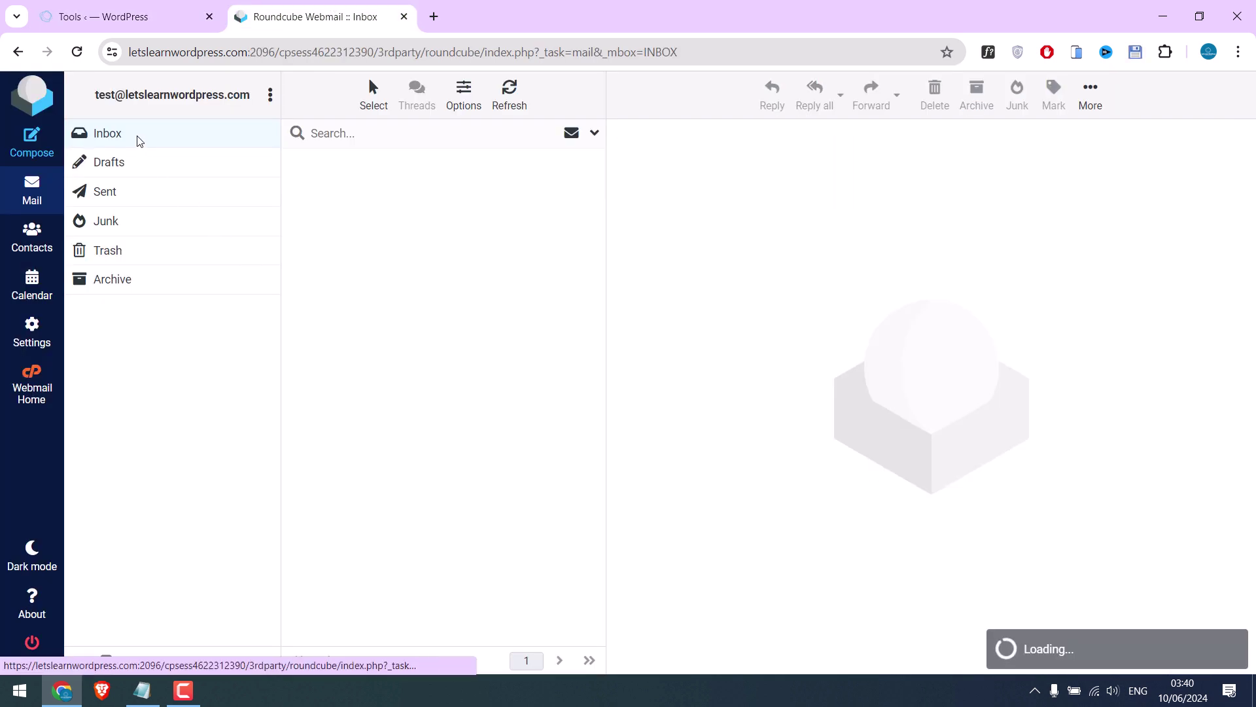
click(373, 178)
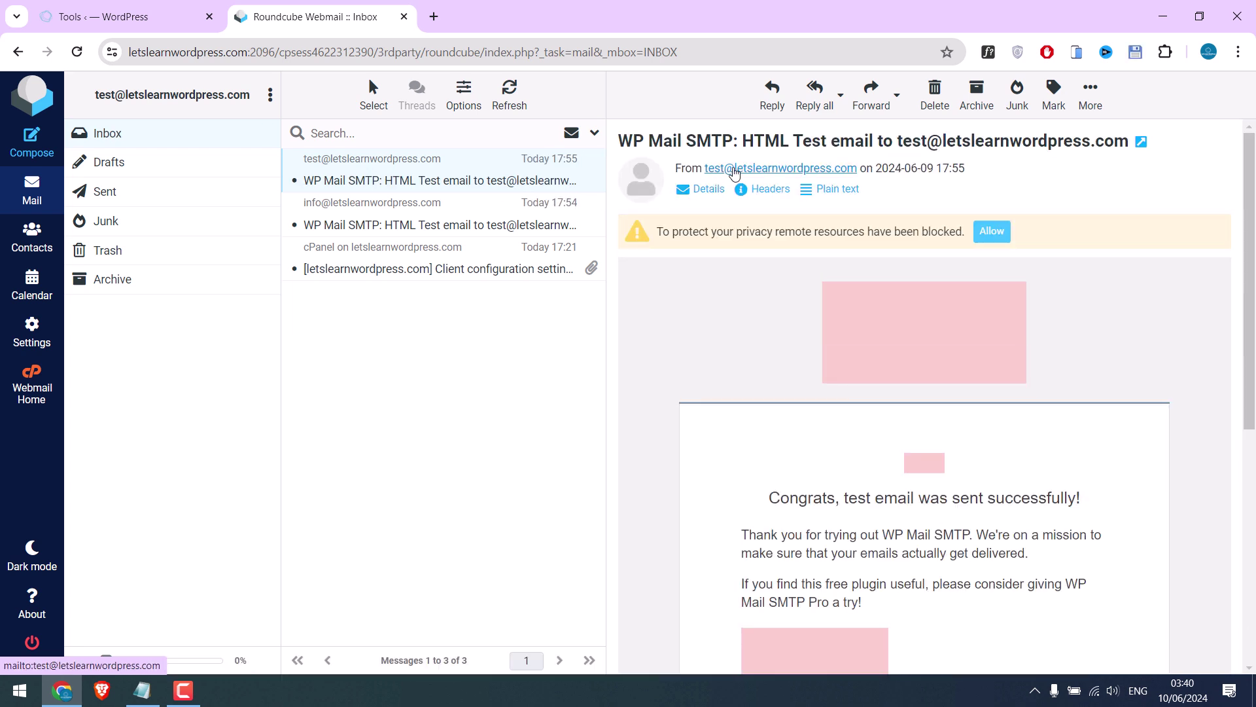
click(460, 226)
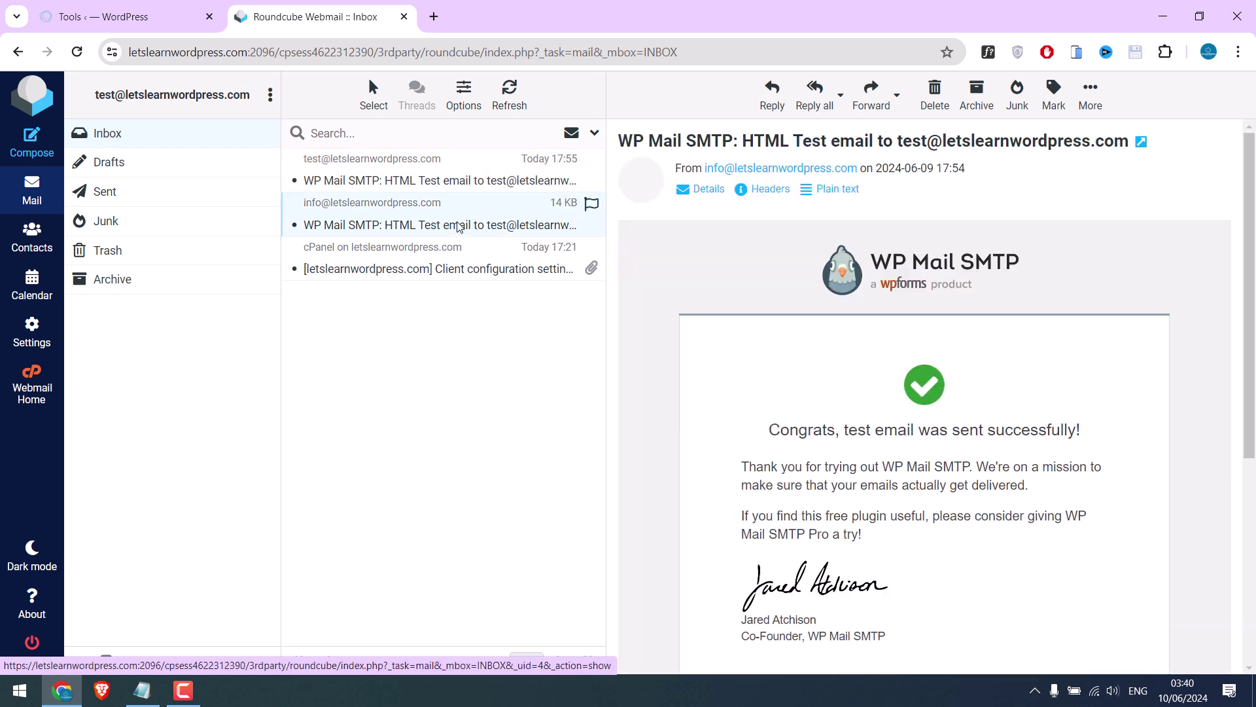
Open WP Mail SMTP Settings to show host premium30.web-hosting.com with SSL on port 465
click(124, 17)
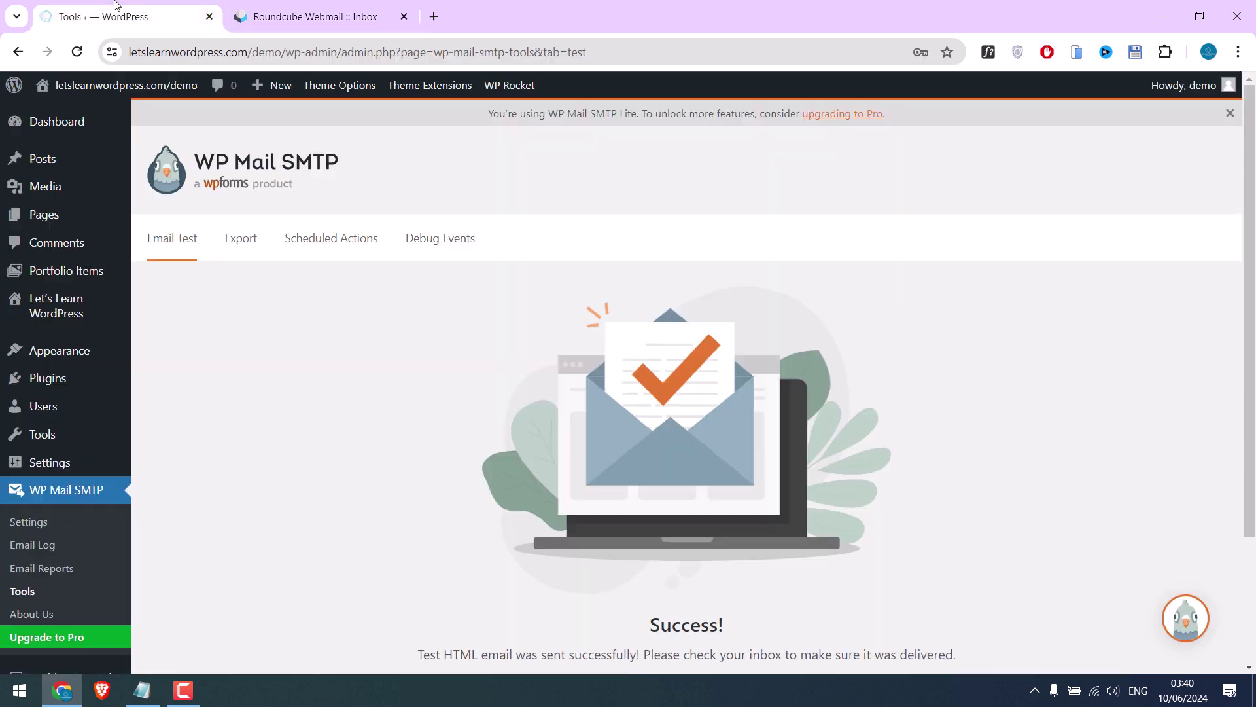
click(75, 521)
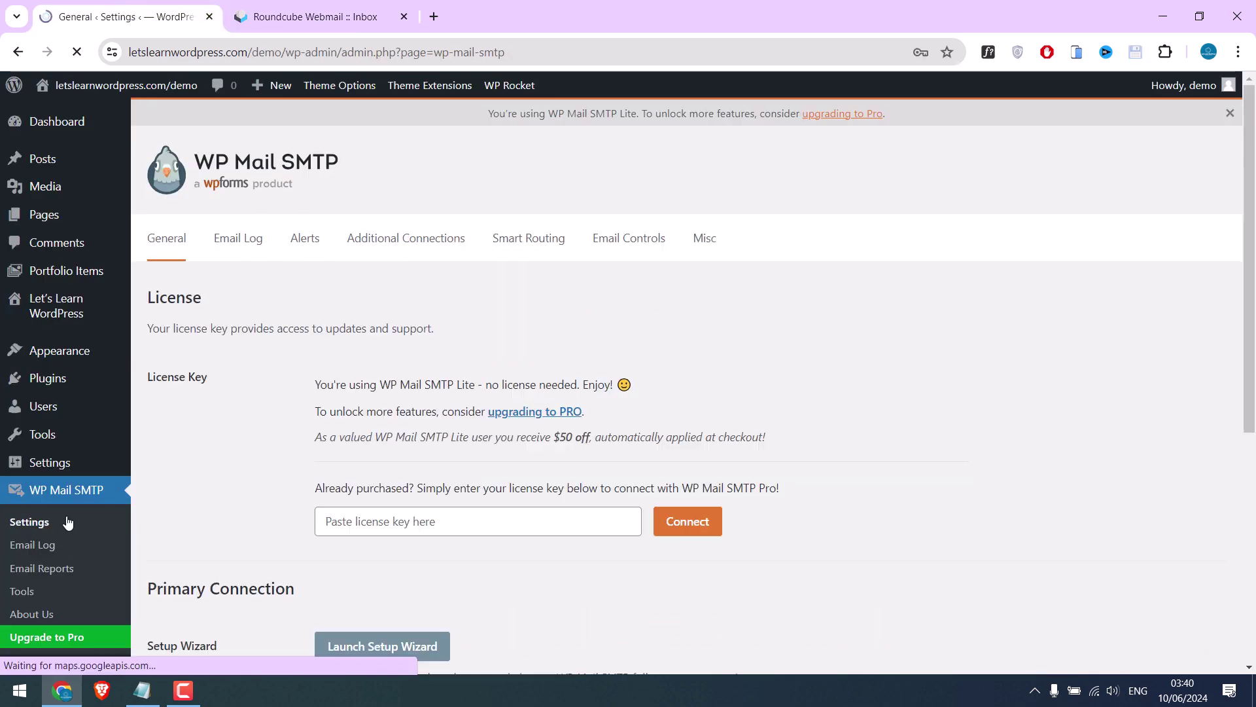
scroll(355, 262, down, 7)
drag(355, 261, 447, 304)
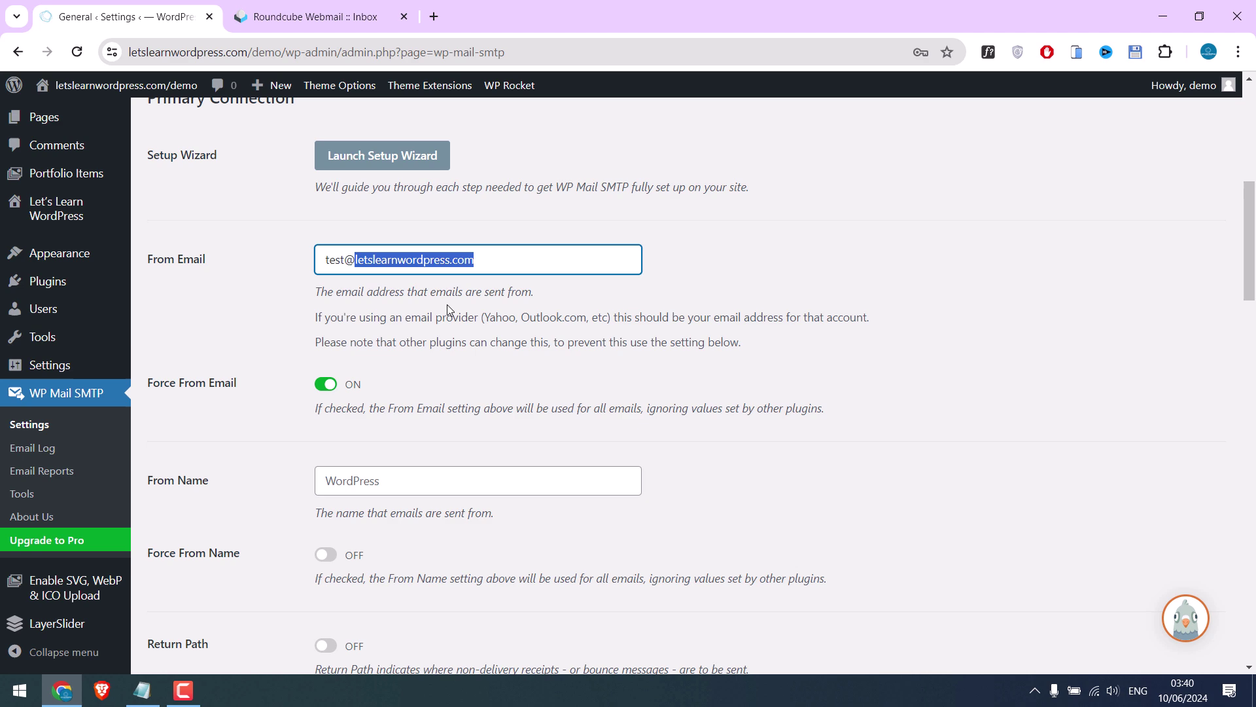
scroll(446, 304, down, 15)
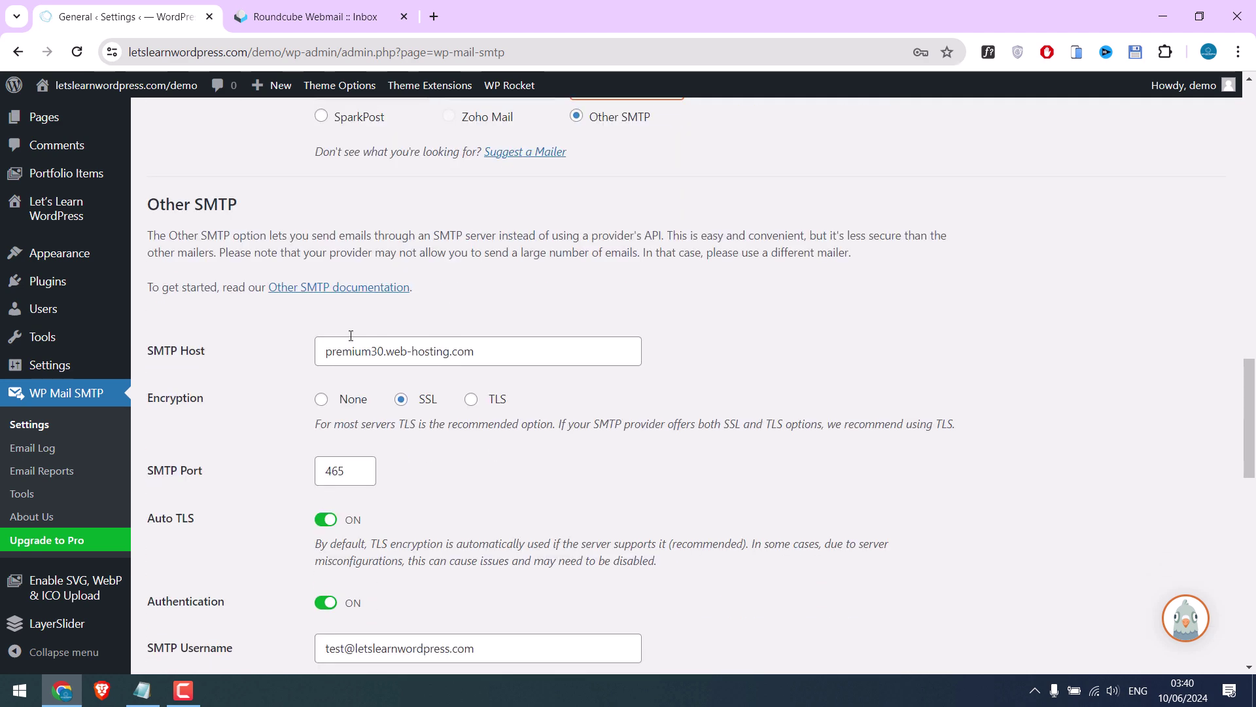
scroll(518, 464, down, 1)
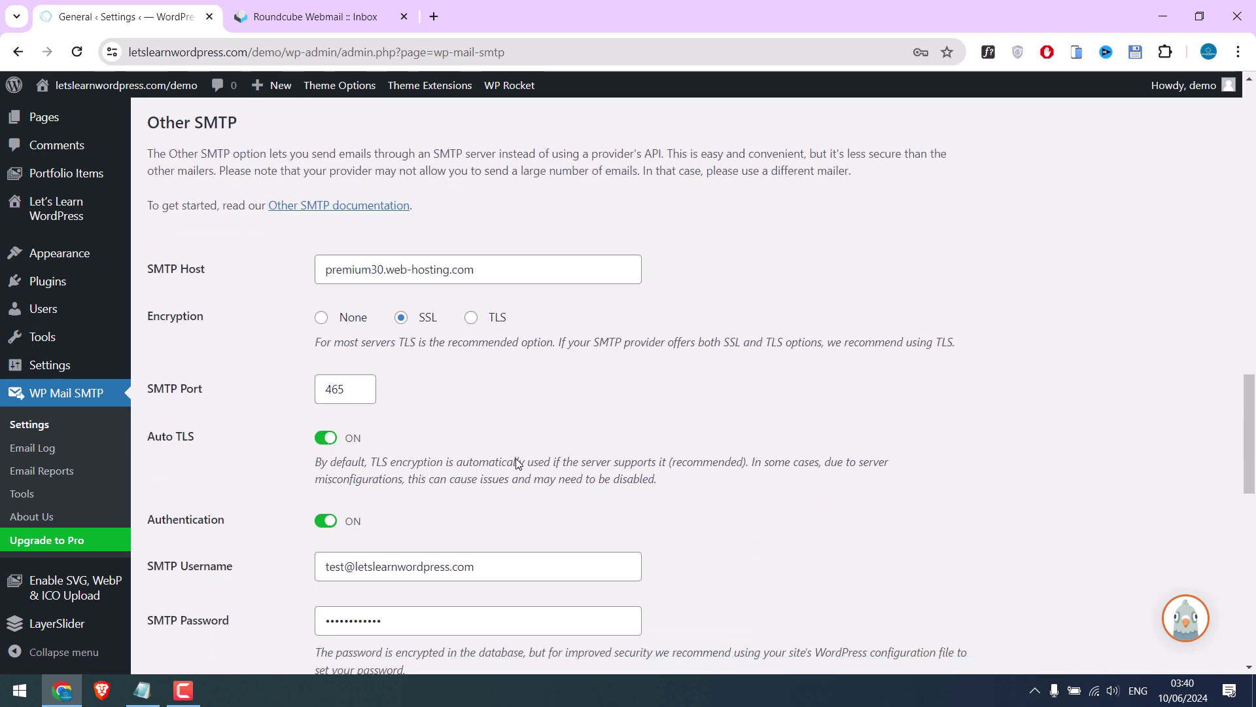